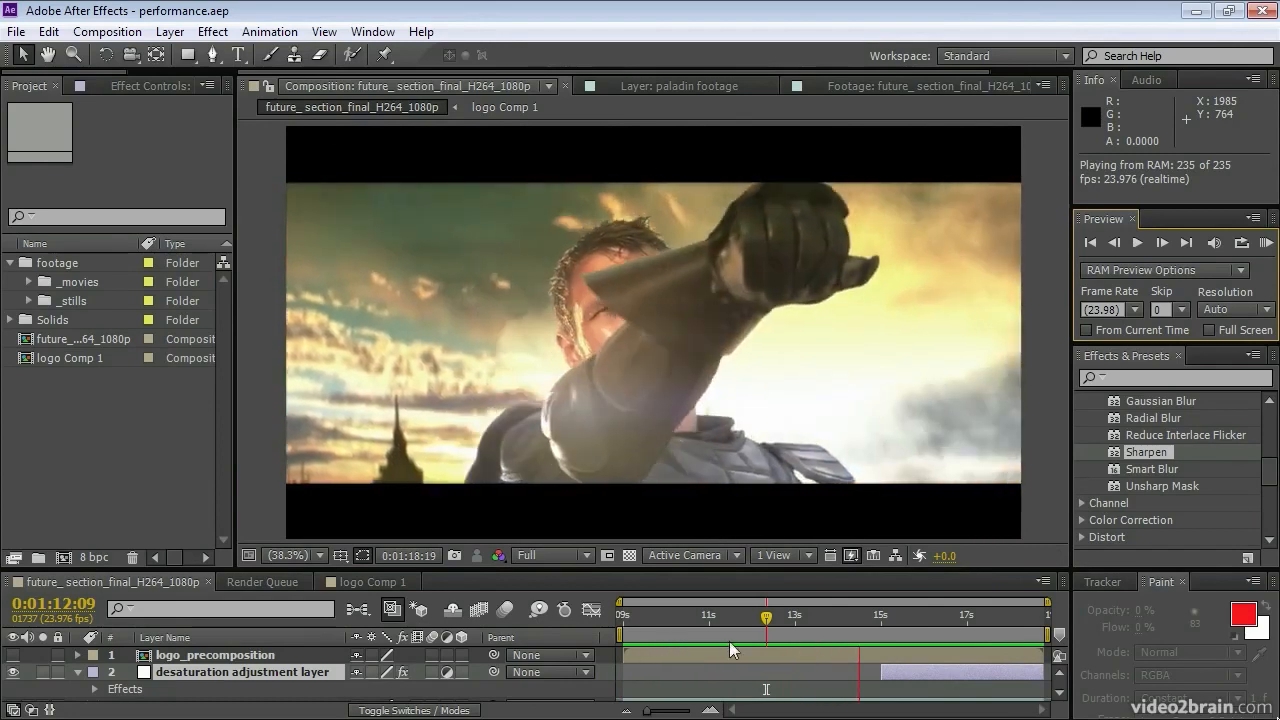
Stop the preview, purge all memory, and run a new RAM preview of the future_section_final_H264_1080p composition
{"action": "key", "text": "space"}
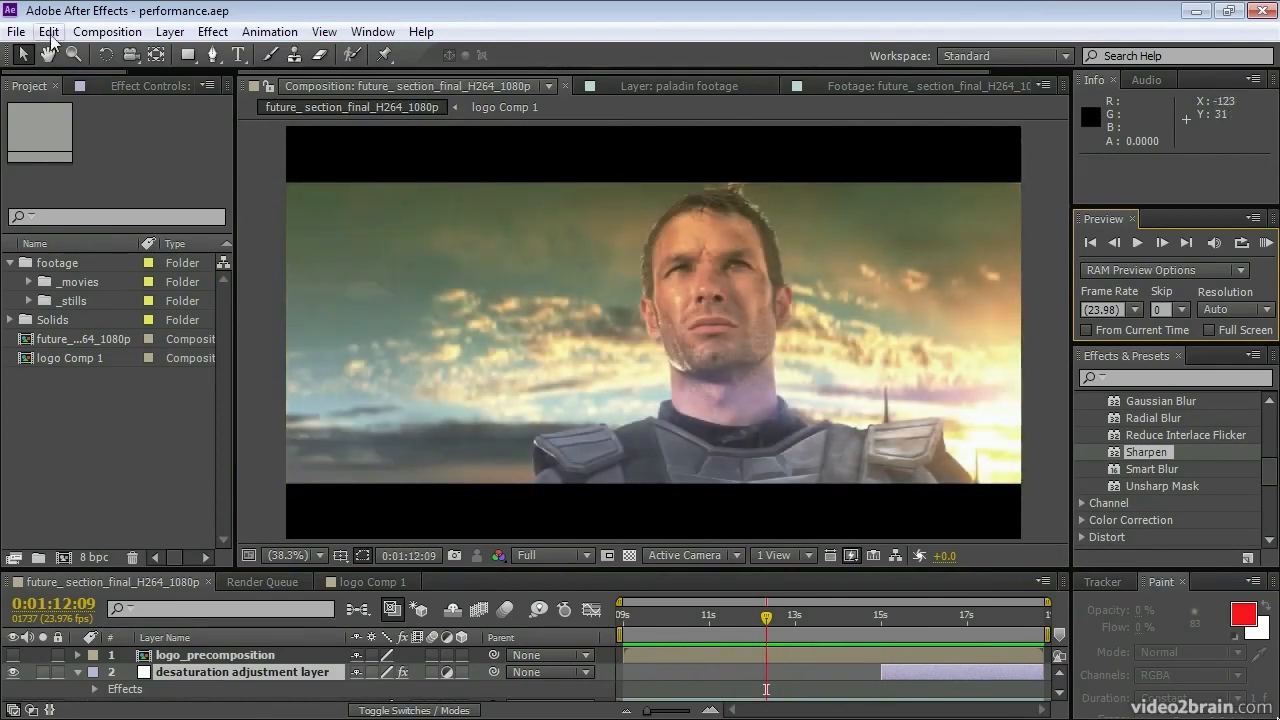
{"action": "left_click", "coordinate": [51, 34]}
{"action": "mouse_move", "coordinate": [160, 428]}
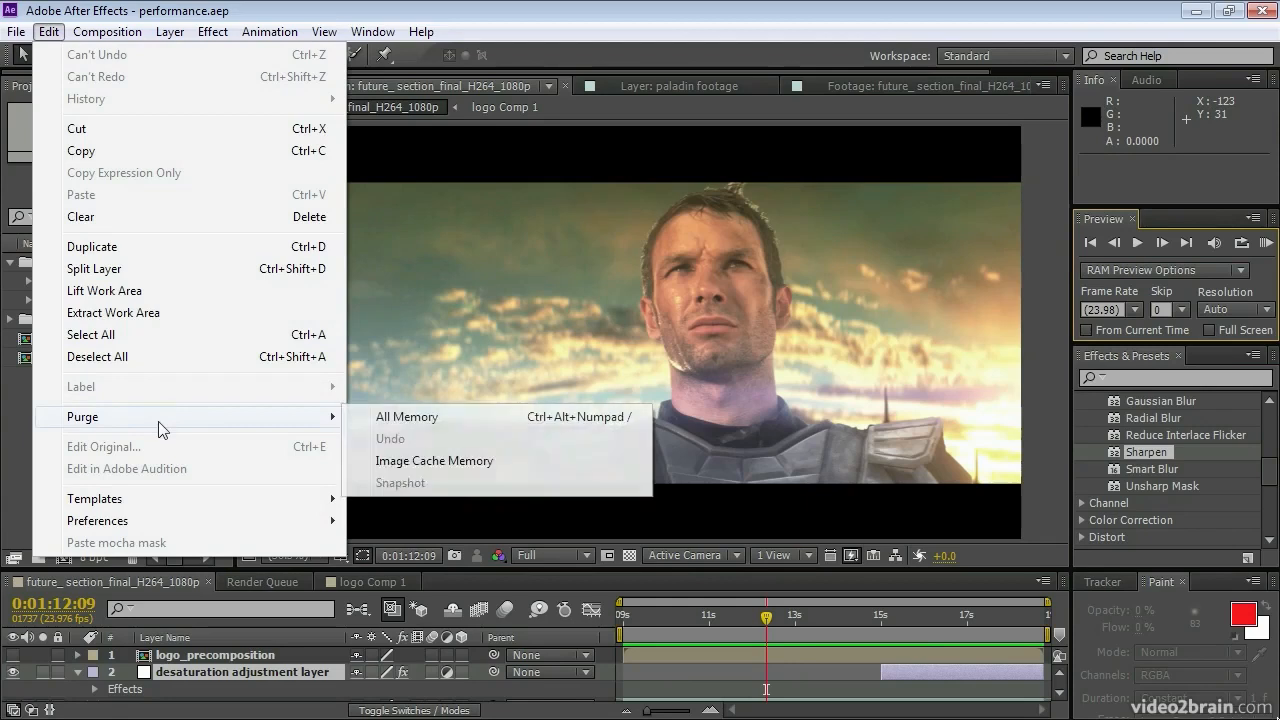
{"action": "left_click", "coordinate": [373, 418]}
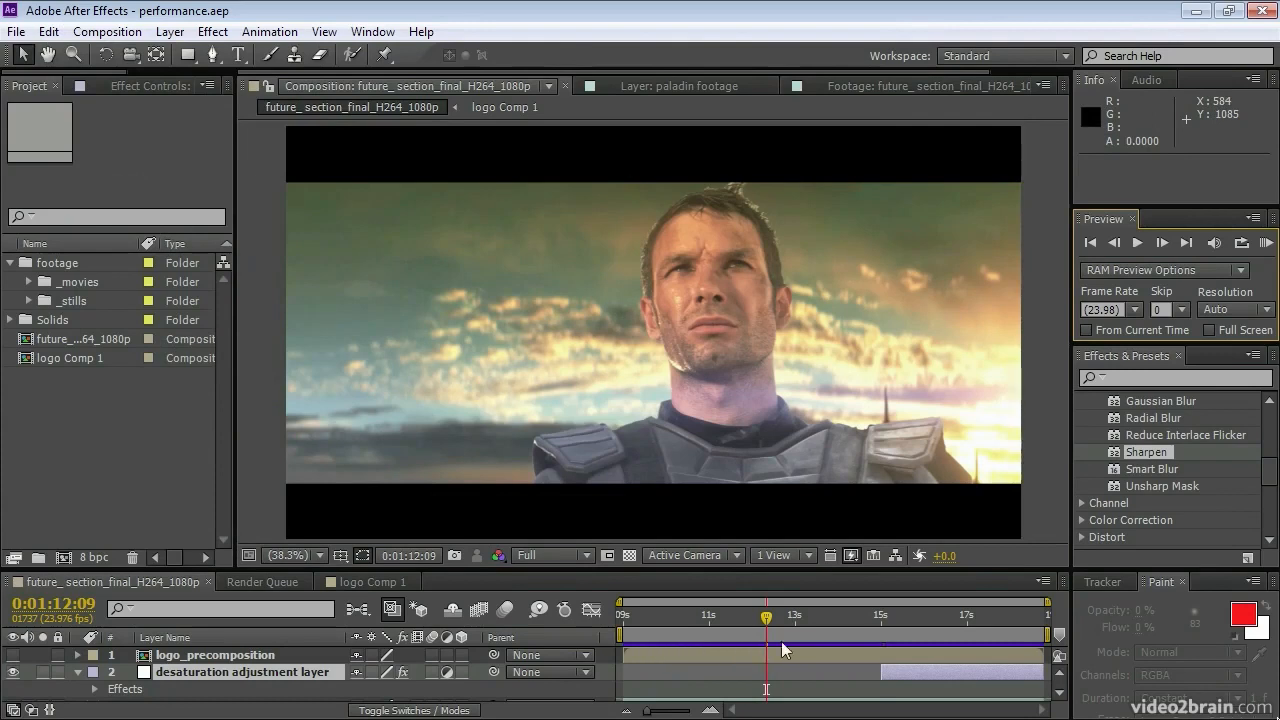
{"action": "left_click", "coordinate": [1266, 242]}
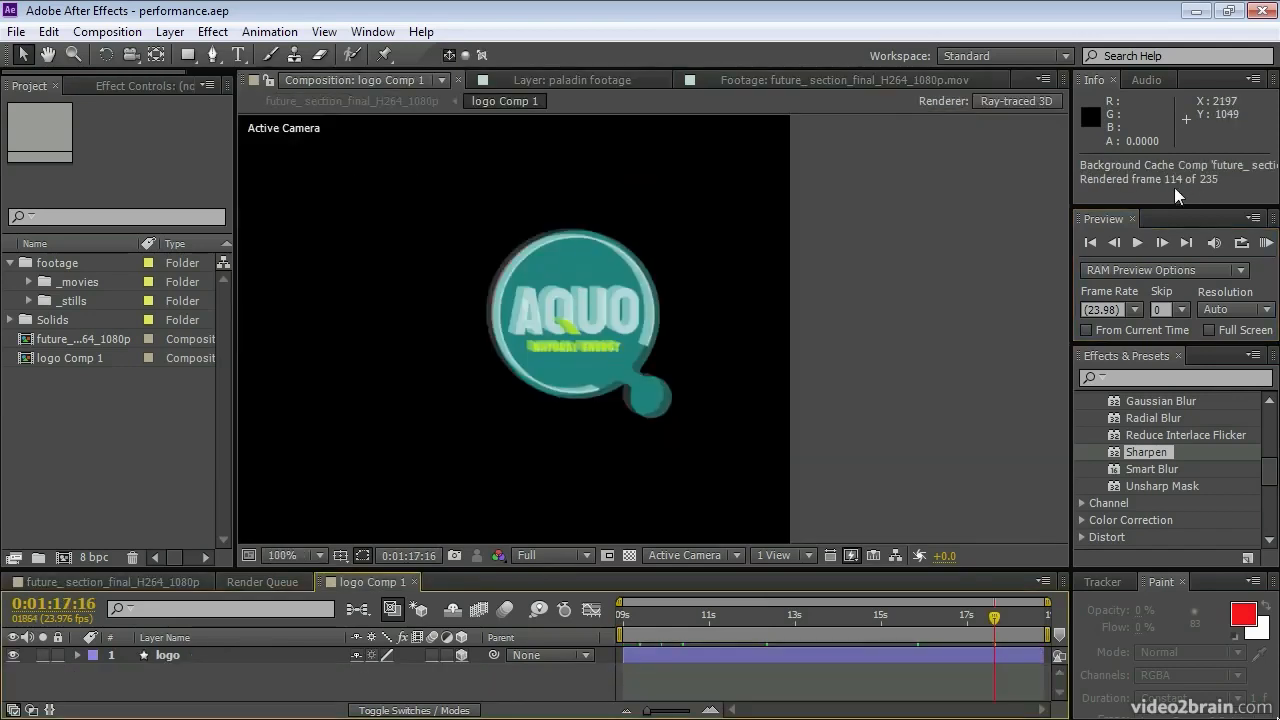
{"action": "left_click", "coordinate": [104, 32]}
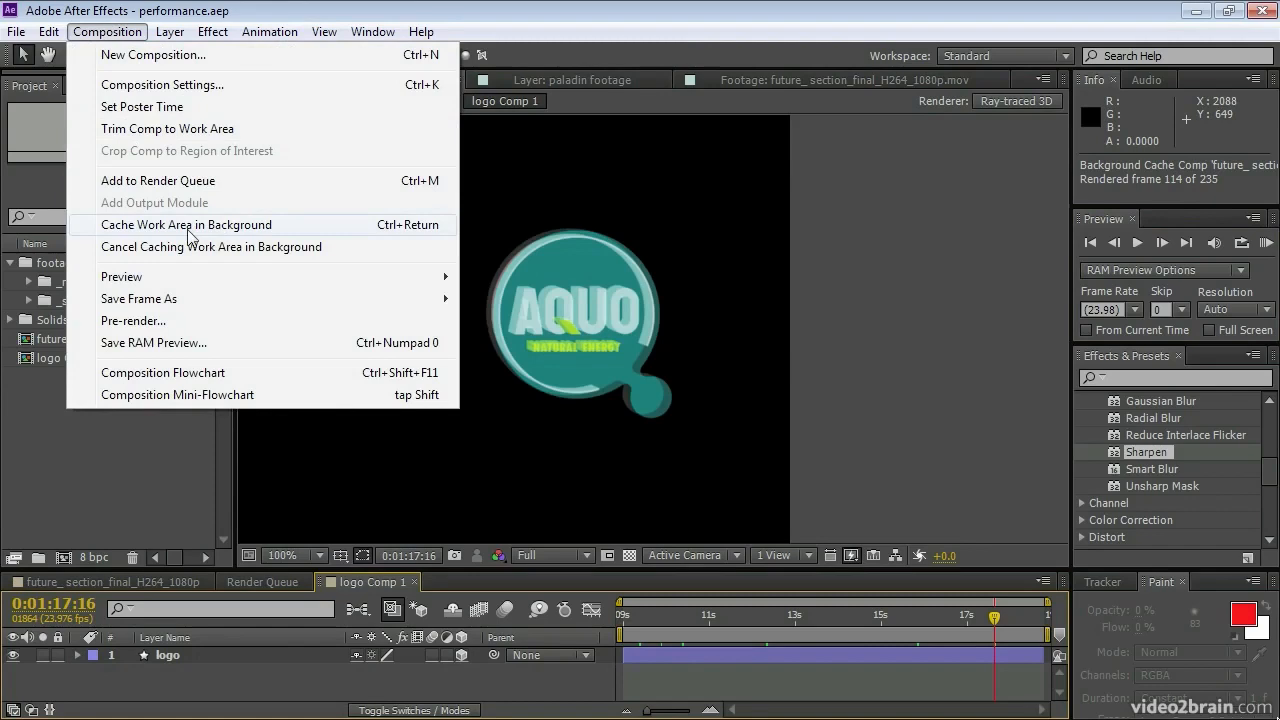
{"action": "left_click", "coordinate": [90, 12]}
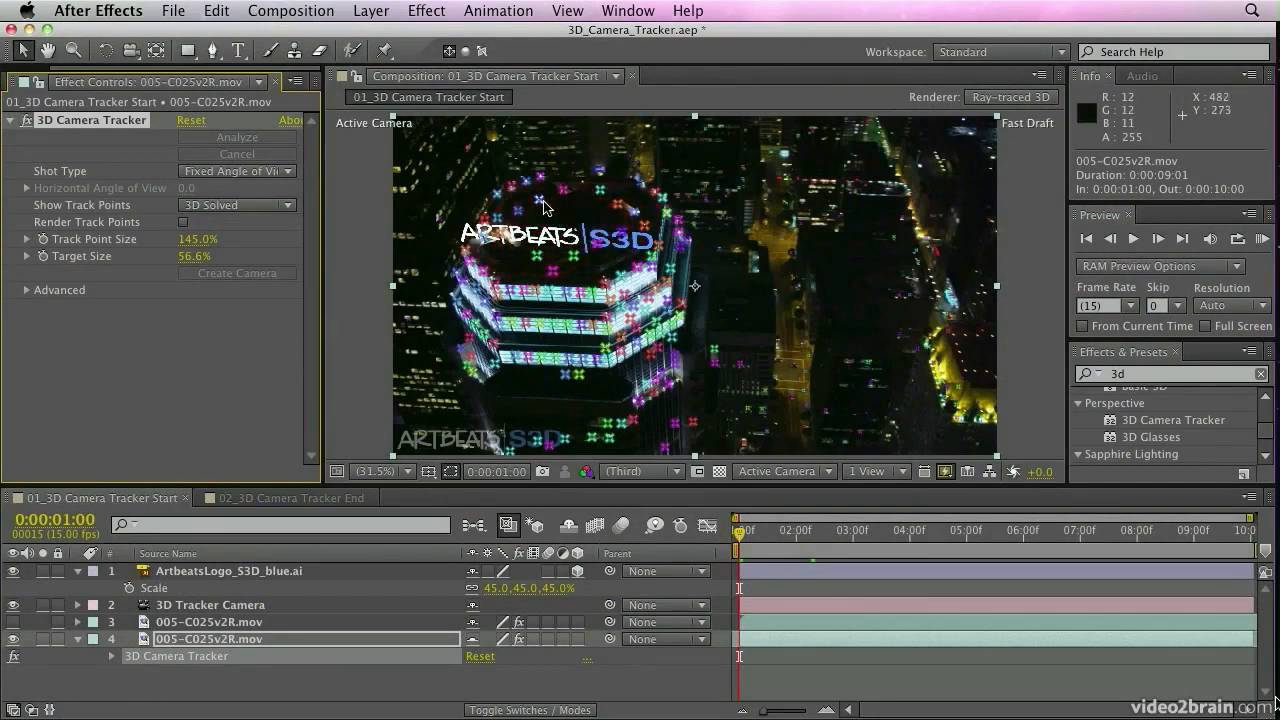
At 0:00:03:13, select eight track points around the tower's rooftop and open the layer-creation options for their target
{"action": "left_click", "coordinate": [903, 532]}
{"action": "left_click", "coordinate": [631, 228]}
{"action": "left_click", "coordinate": [631, 192]}
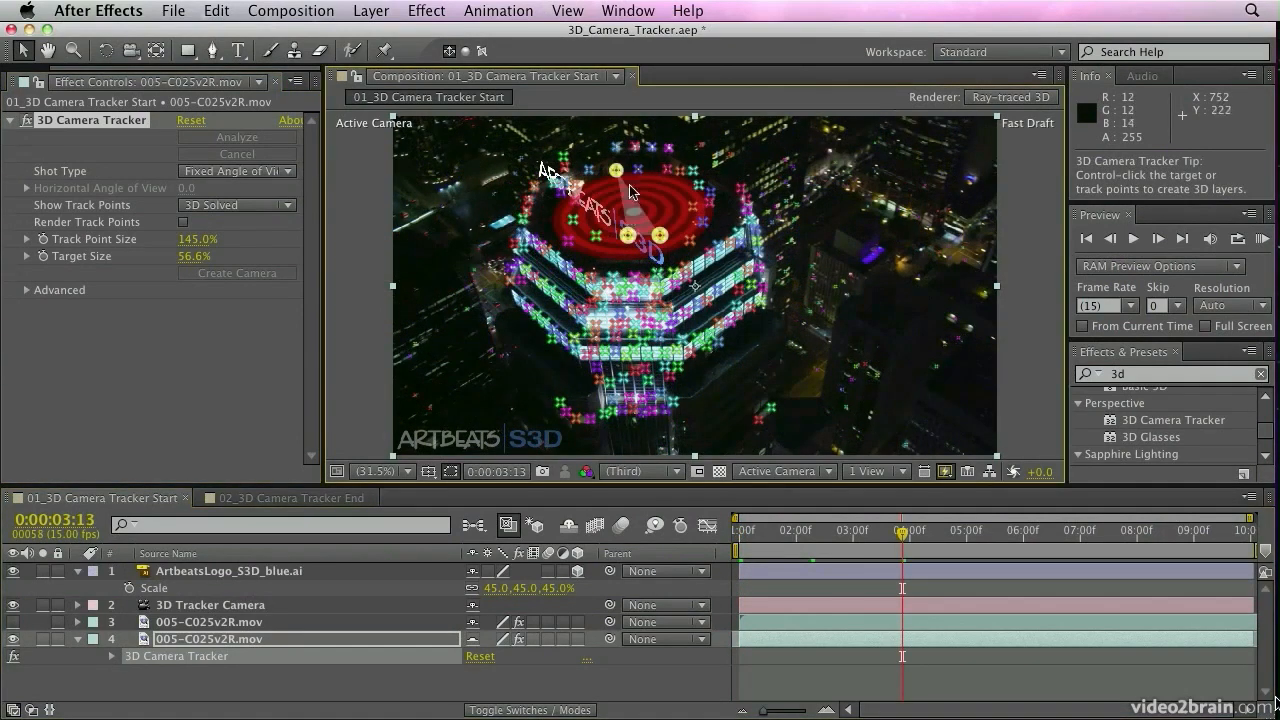
{"action": "left_click", "coordinate": [637, 171], "text": "shift"}
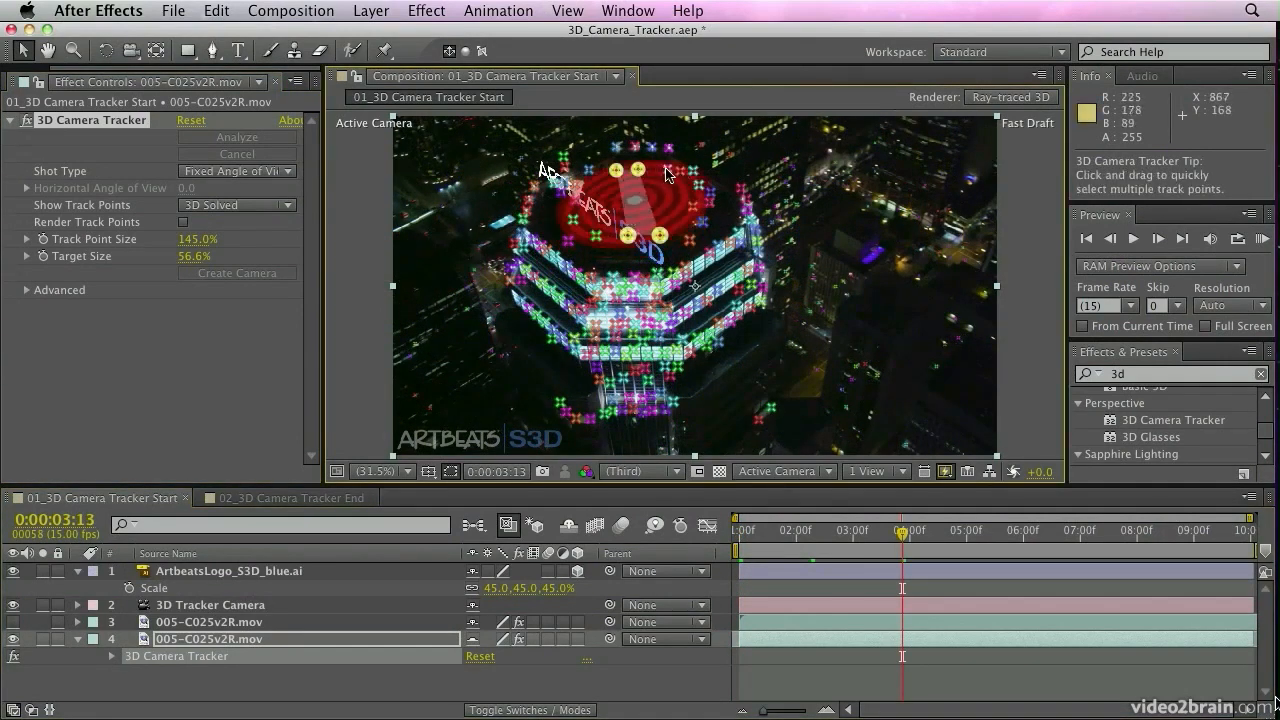
{"action": "left_click", "coordinate": [667, 171], "text": "shift"}
{"action": "left_click", "coordinate": [589, 171], "text": "shift"}
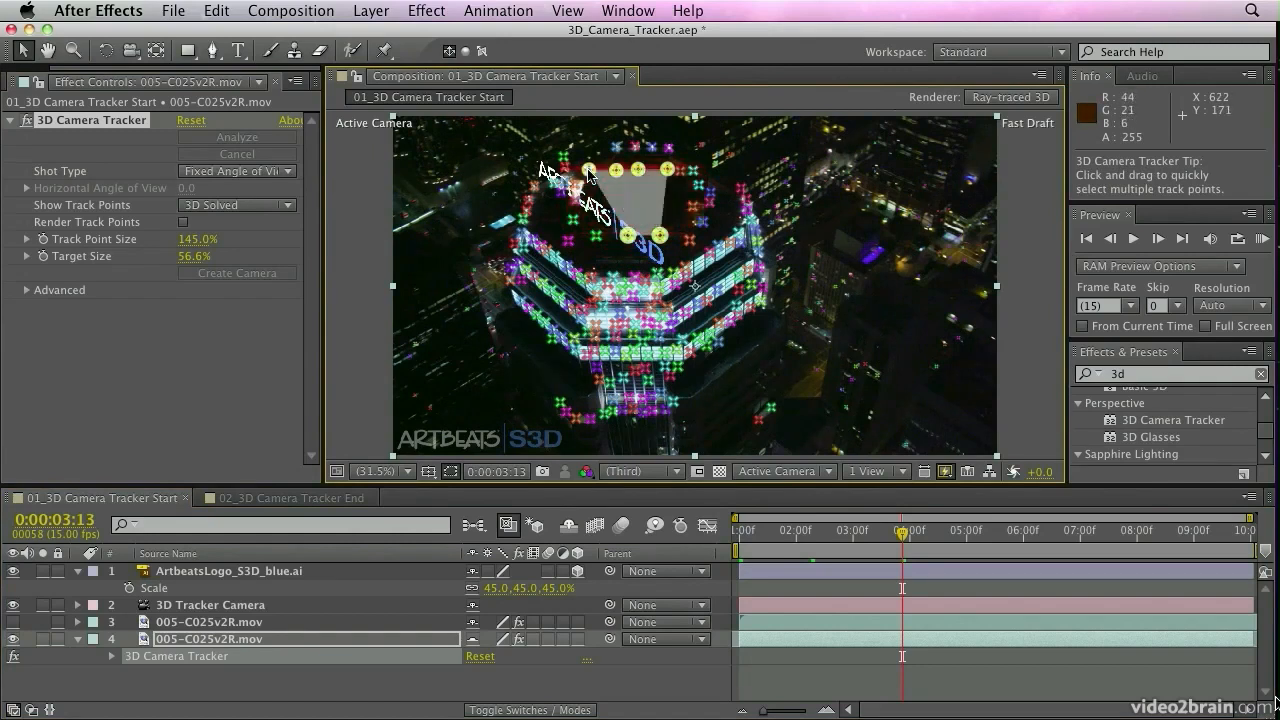
{"action": "left_click", "coordinate": [589, 171], "text": "shift"}
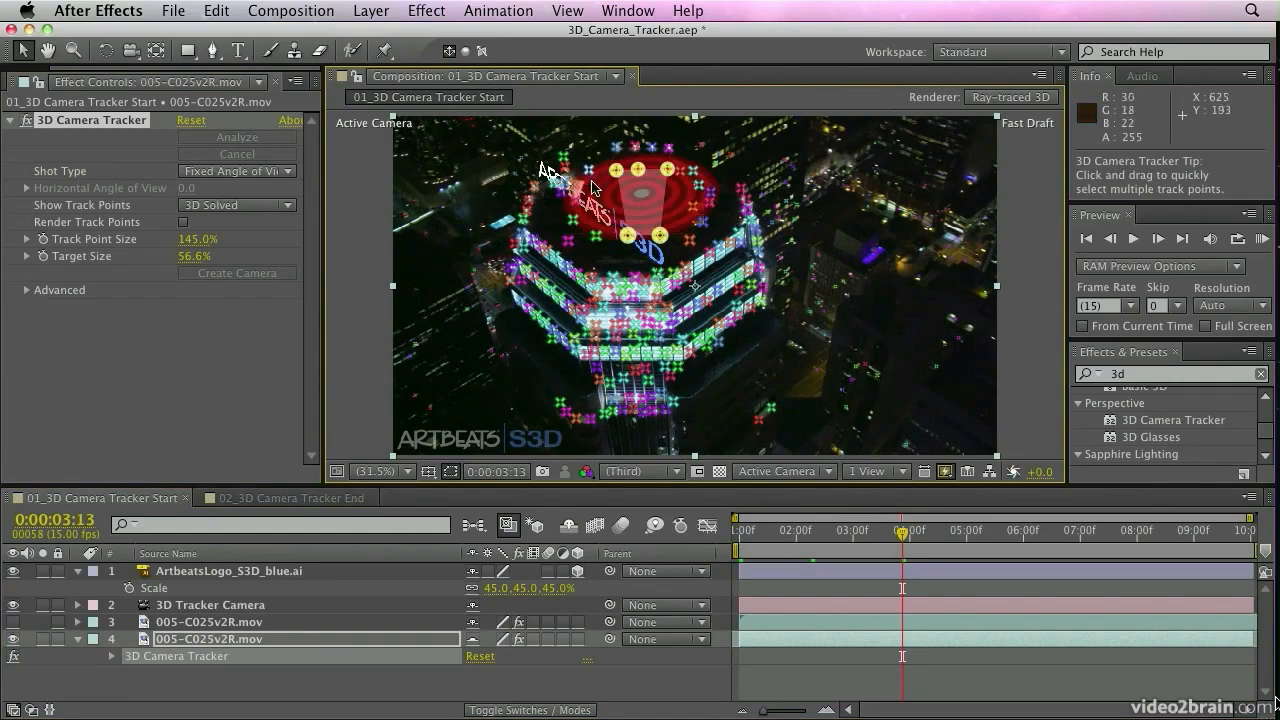
{"action": "left_click", "coordinate": [596, 237], "text": "shift"}
{"action": "left_click", "coordinate": [690, 240], "text": "shift"}
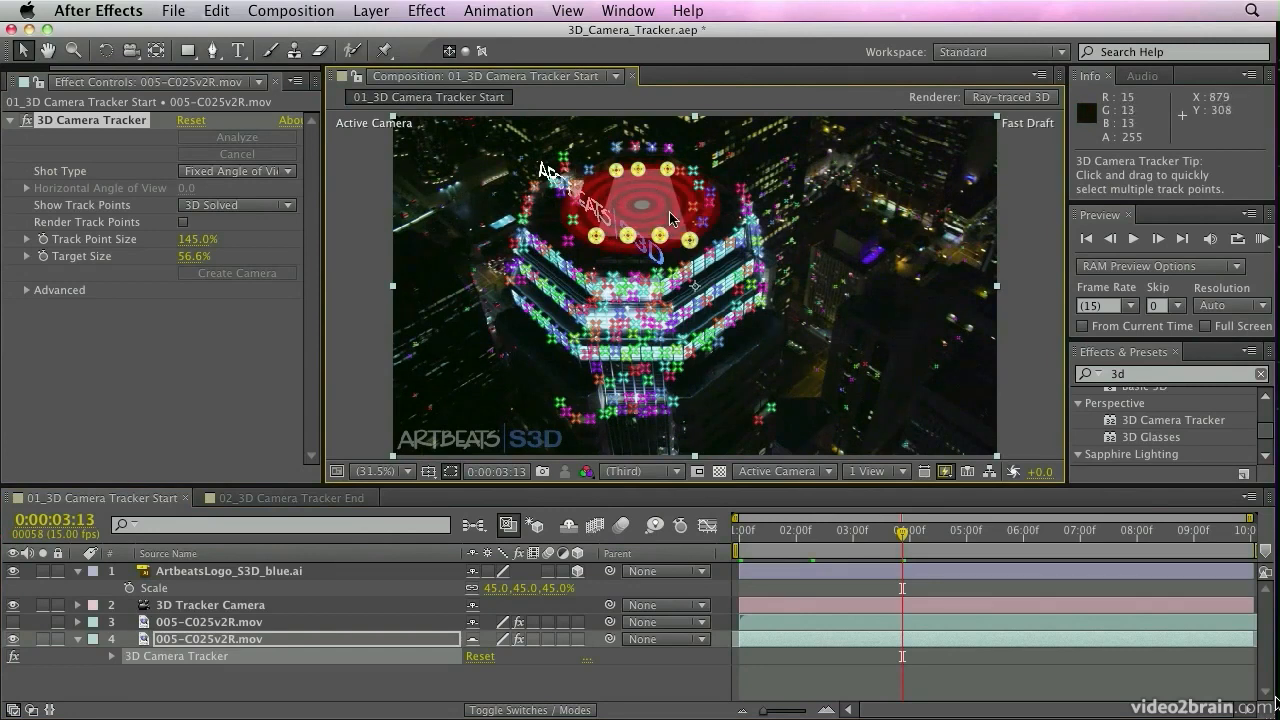
{"action": "left_click", "coordinate": [576, 184], "text": "shift"}
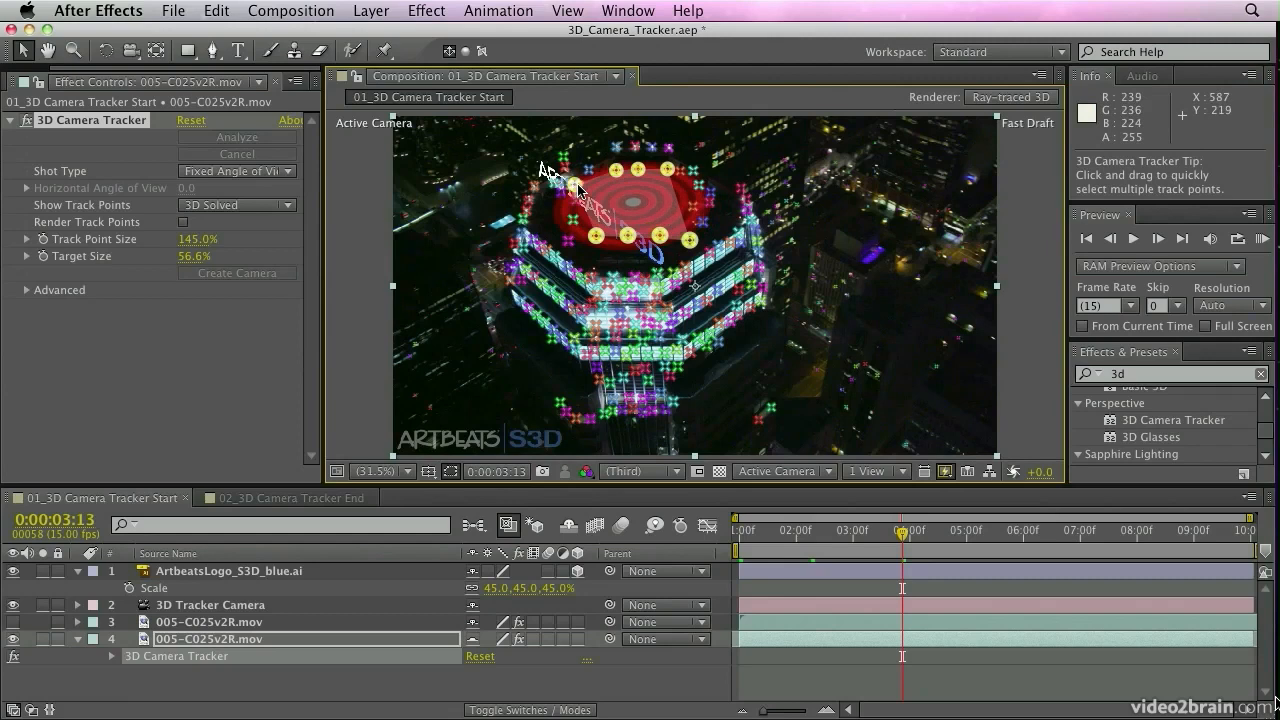
{"action": "right_click", "coordinate": [637, 207]}
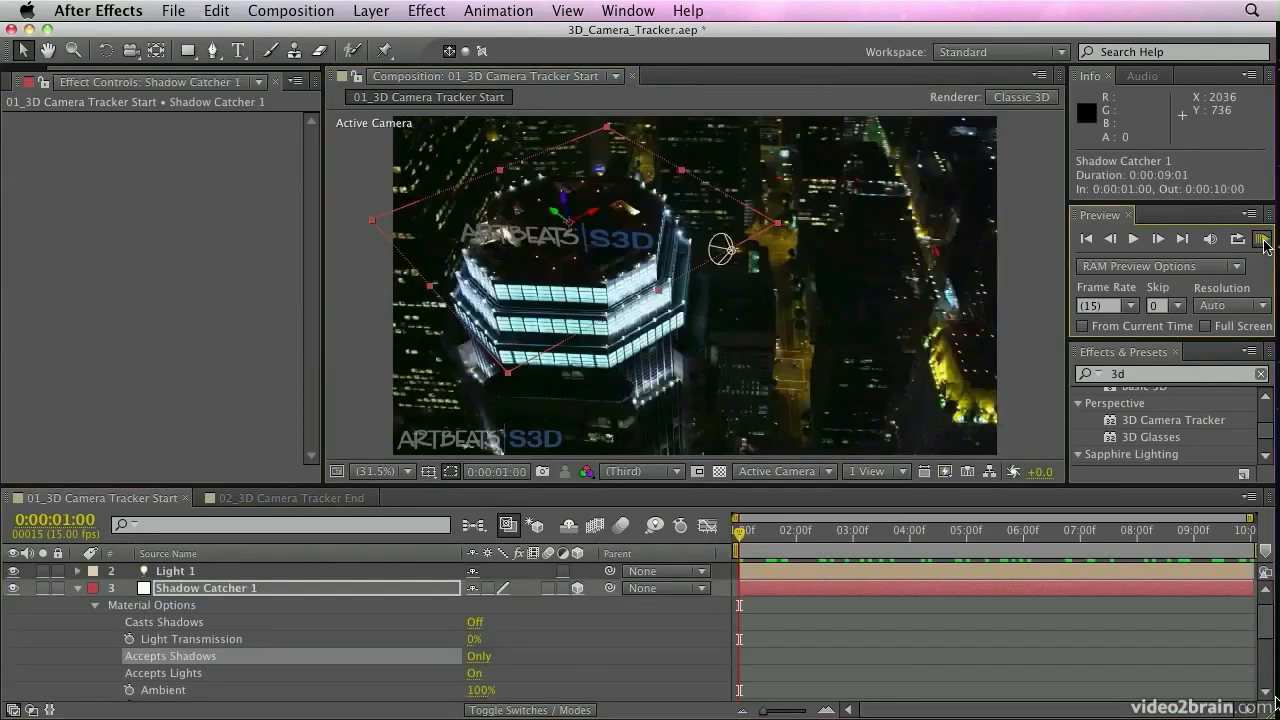
Run a RAM preview of the tracked tower shot with the shadow catcher and light
{"action": "left_click", "coordinate": [1262, 239]}
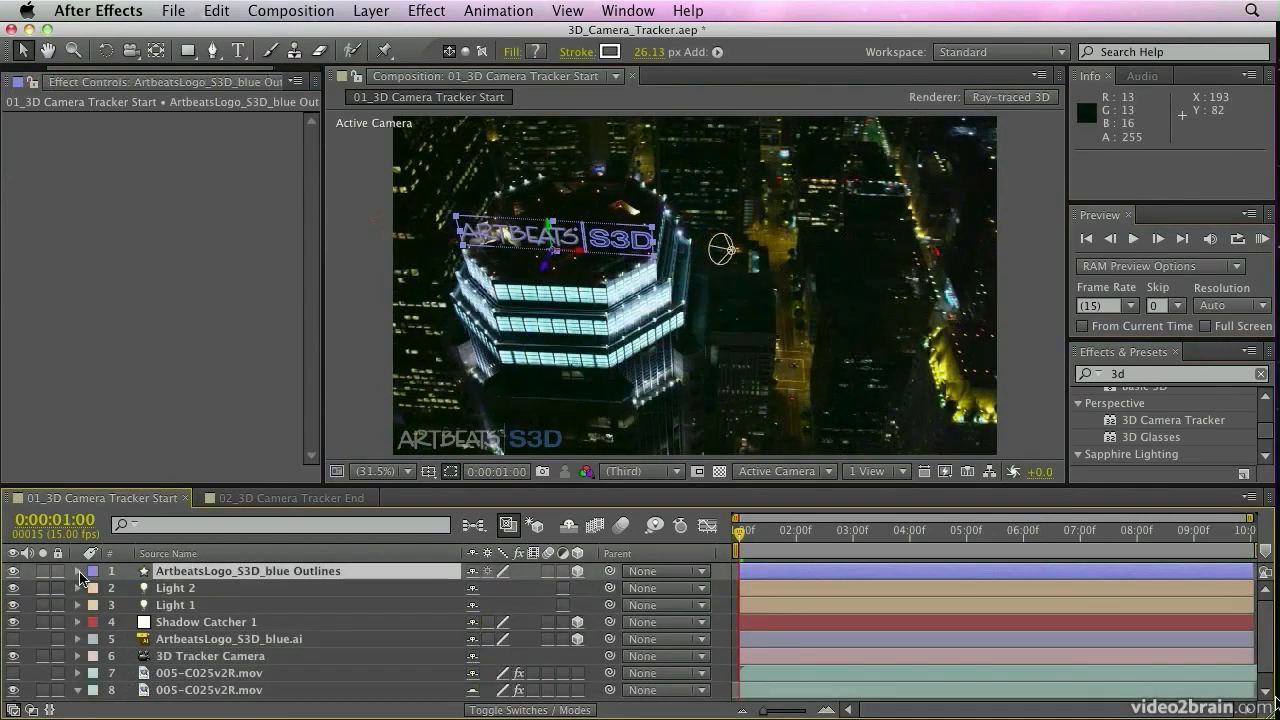
Set the Extrusion Depth of the ArtbeatsLogo_S3D_blue Outlines layer to 56
{"action": "left_click", "coordinate": [78, 571]}
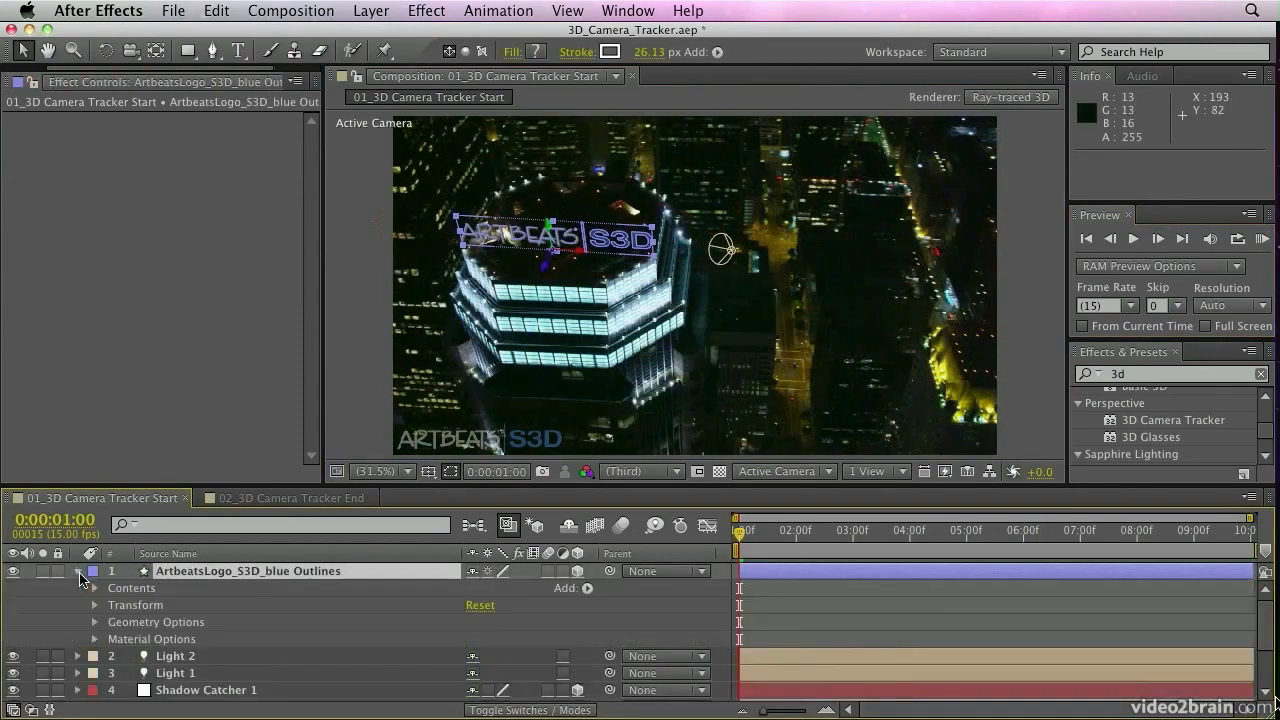
{"action": "left_click", "coordinate": [95, 622]}
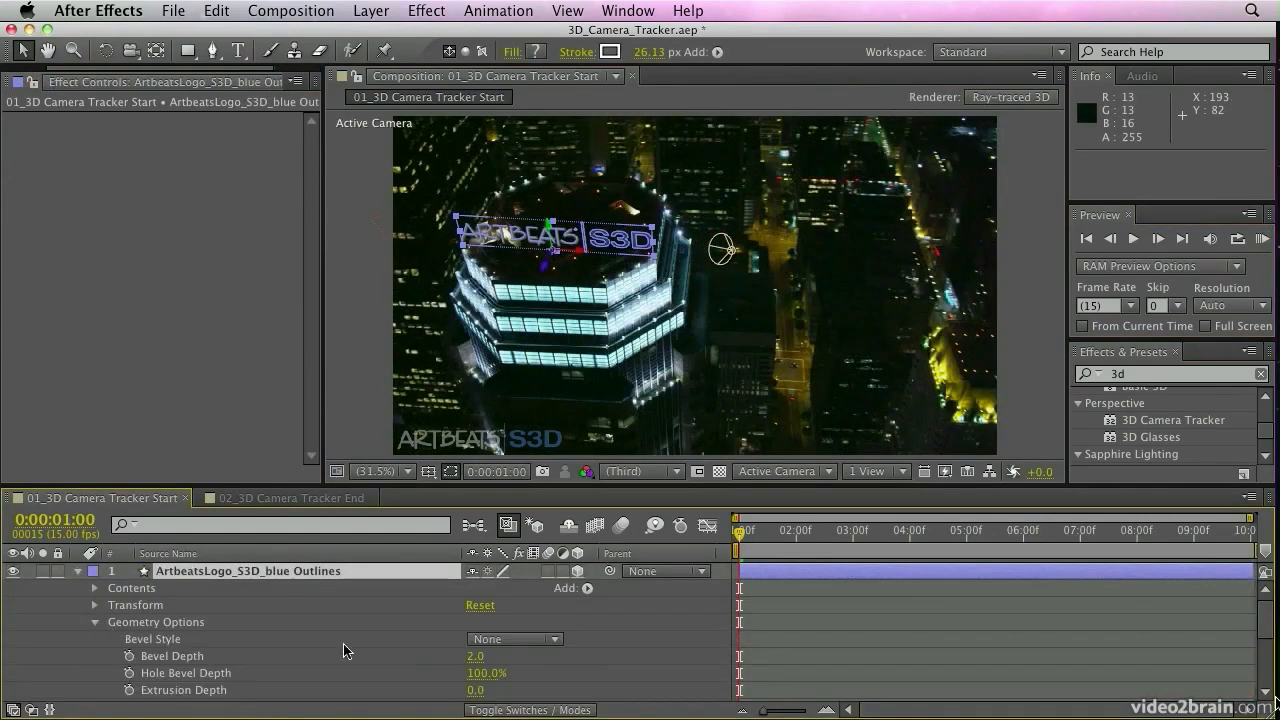
{"action": "left_click_drag", "start_coordinate": [472, 690], "coordinate": [525, 688]}
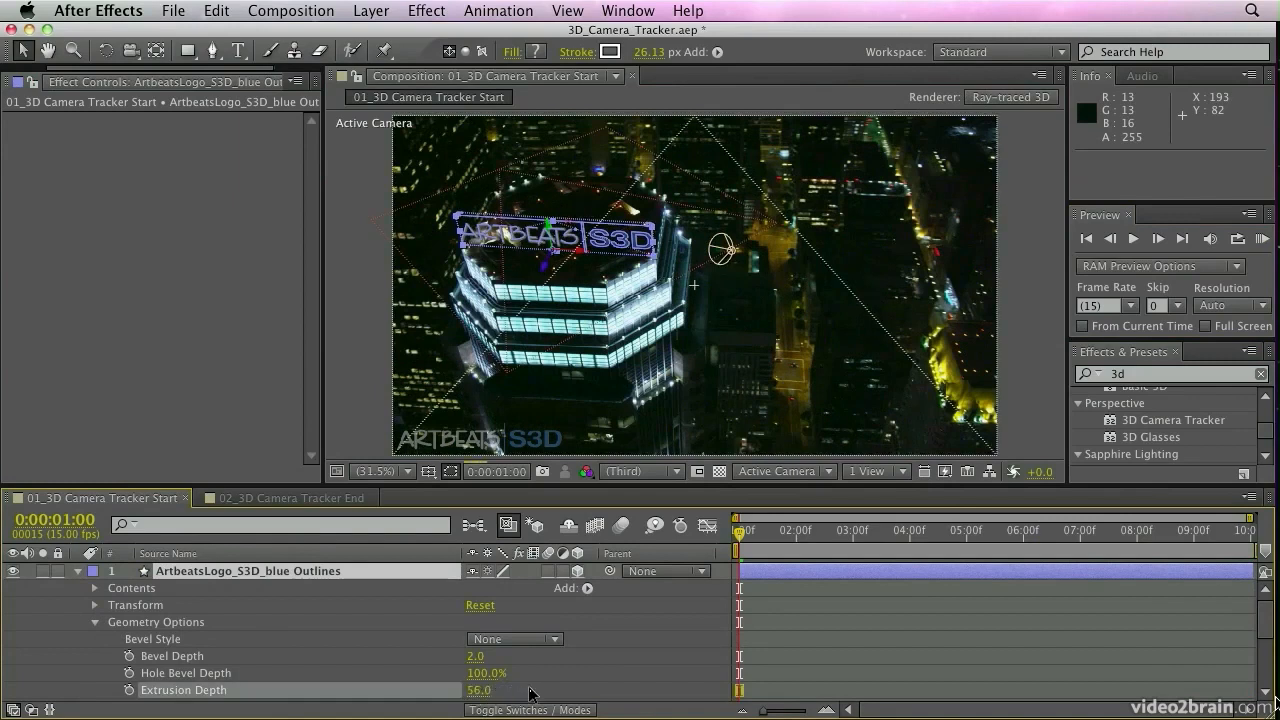
At 0:00:04:03, set the logo outlines' Bevel Depth to 10 with a Convex bevel style
{"action": "left_click_drag", "start_coordinate": [778, 535], "coordinate": [920, 538]}
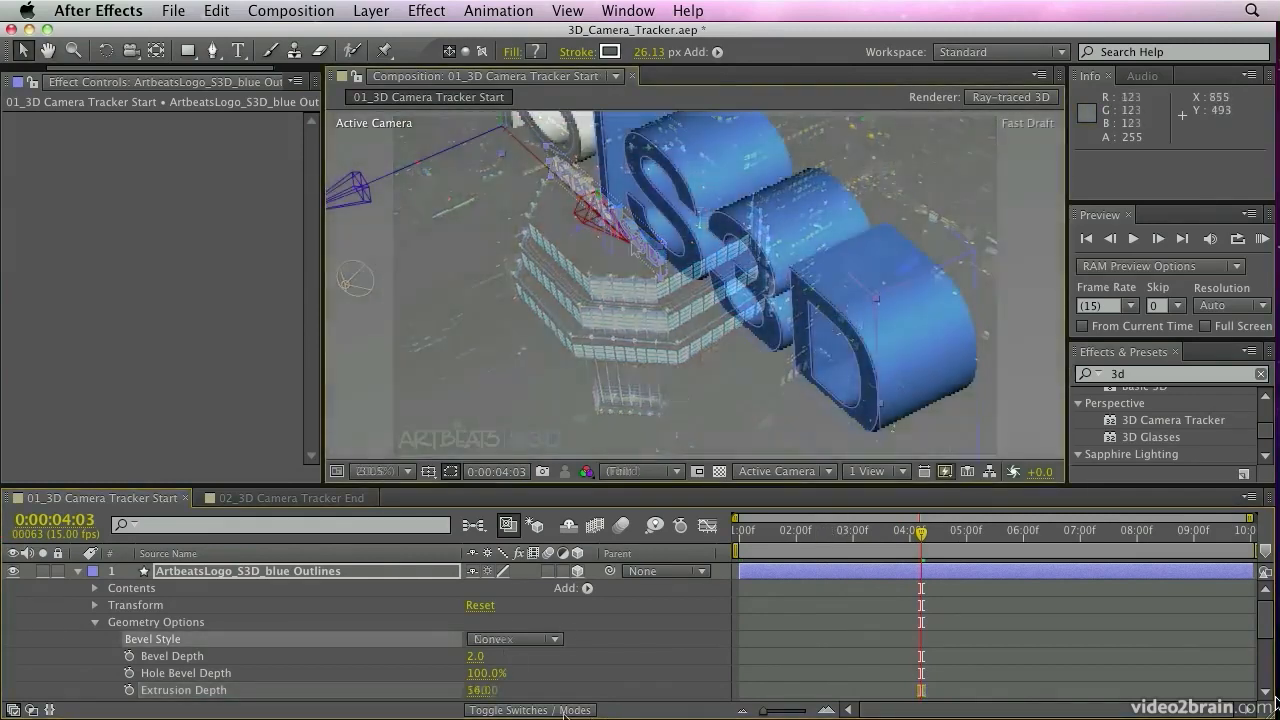
{"action": "left_click_drag", "start_coordinate": [475, 656], "coordinate": [561, 663]}
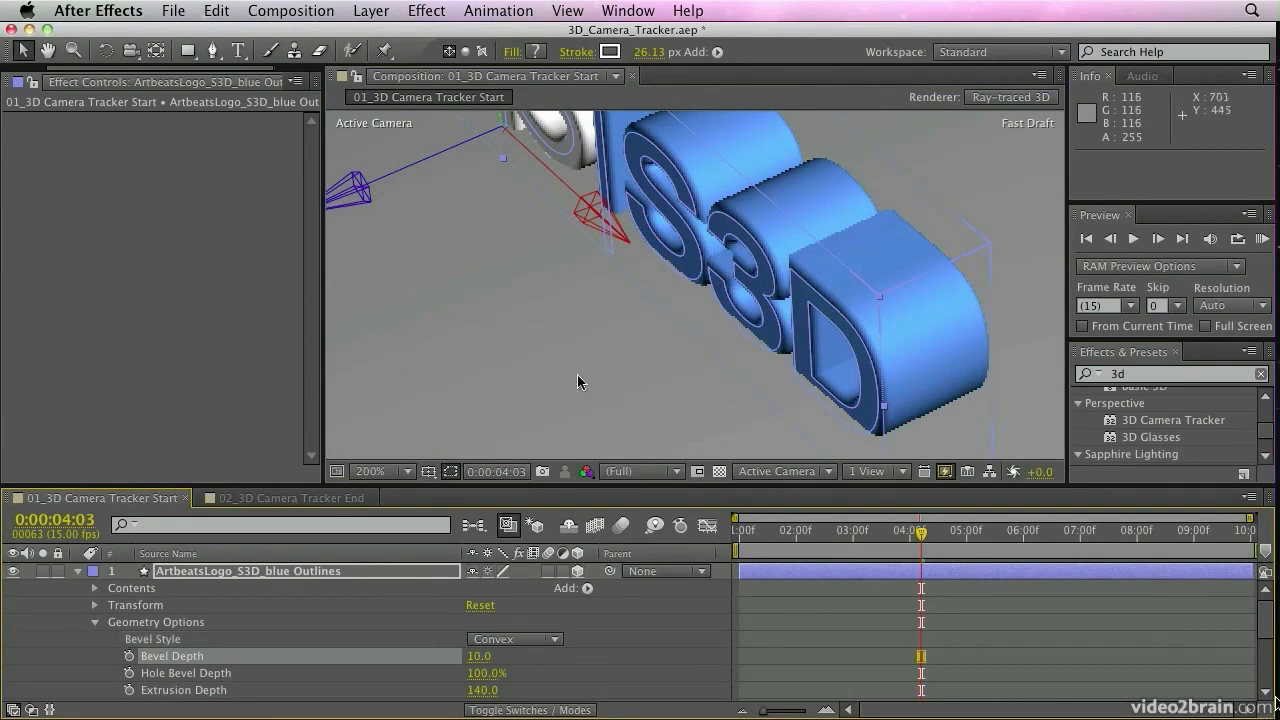
{"action": "left_click_drag", "start_coordinate": [922, 549], "coordinate": [716, 557]}
{"action": "key", "text": "space"}
{"action": "left_click_drag", "start_coordinate": [433, 240], "coordinate": [790, 238]}
{"action": "left_click_drag", "start_coordinate": [590, 295], "coordinate": [860, 308]}
{"action": "left_click_drag", "start_coordinate": [581, 203], "coordinate": [742, 218]}
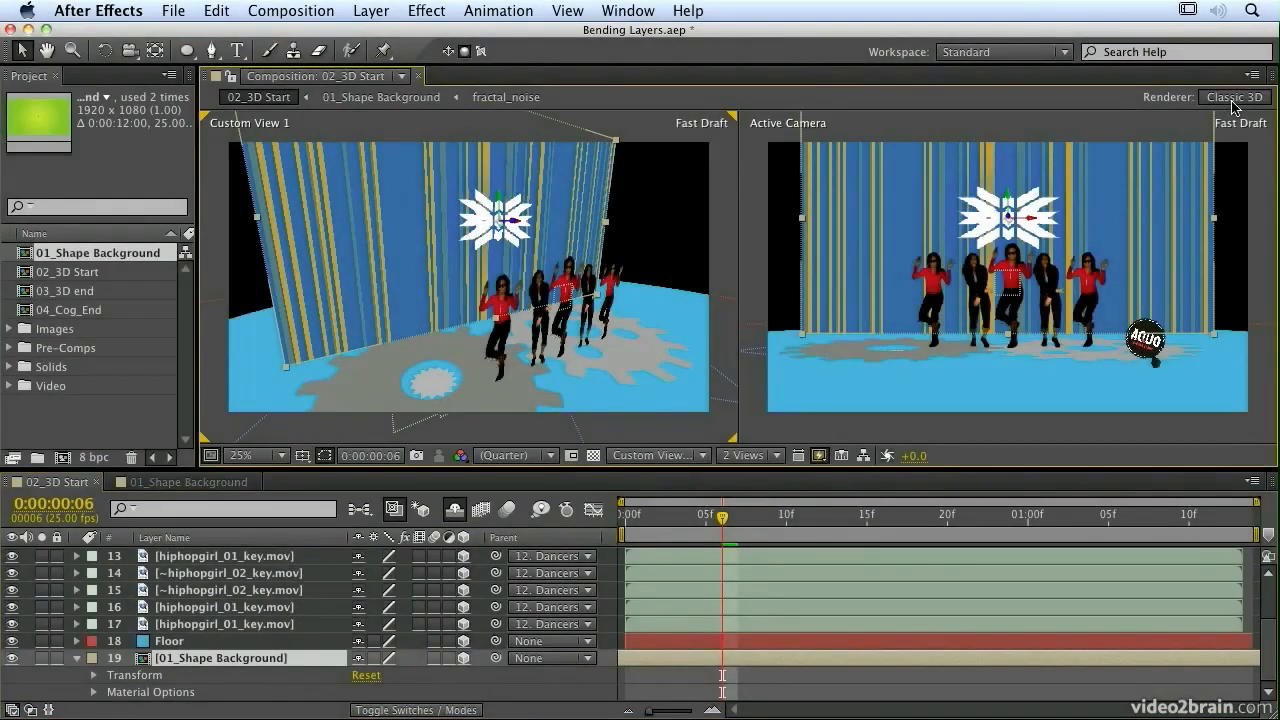
Switch the renderer of the 02_3D Start composition to Ray-traced 3D
{"action": "left_click", "coordinate": [1233, 98]}
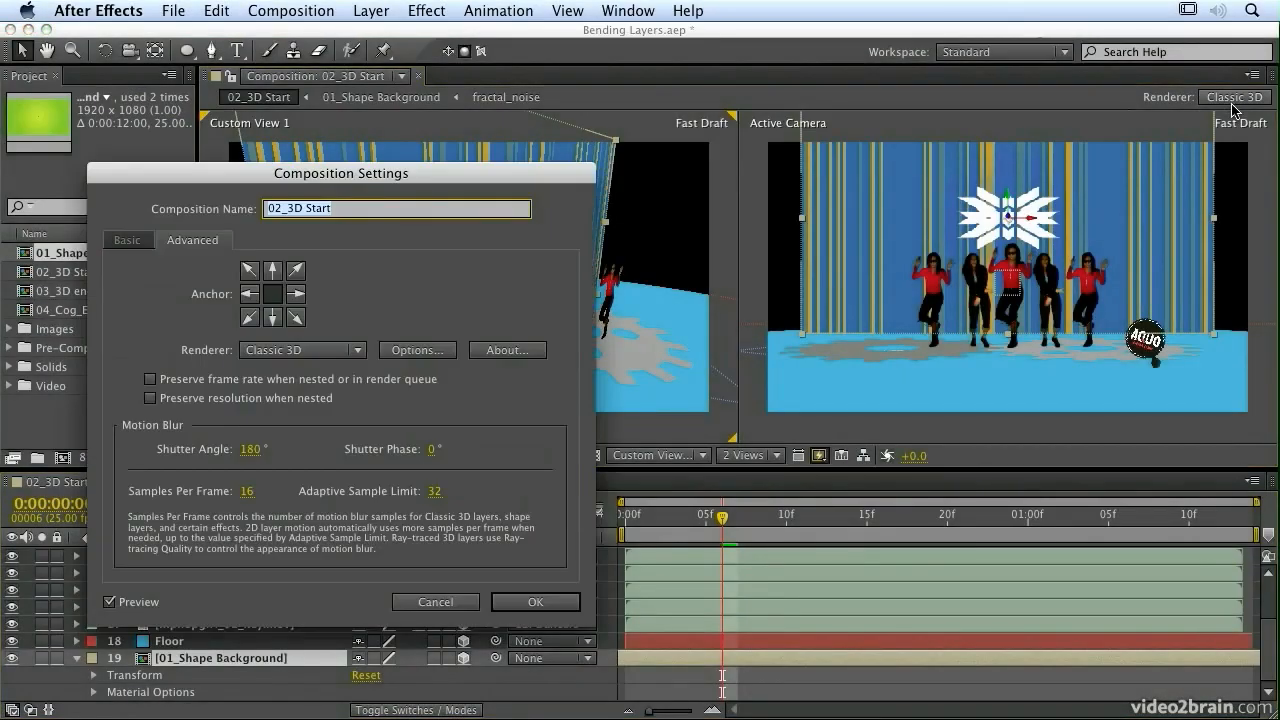
{"action": "left_click", "coordinate": [300, 350]}
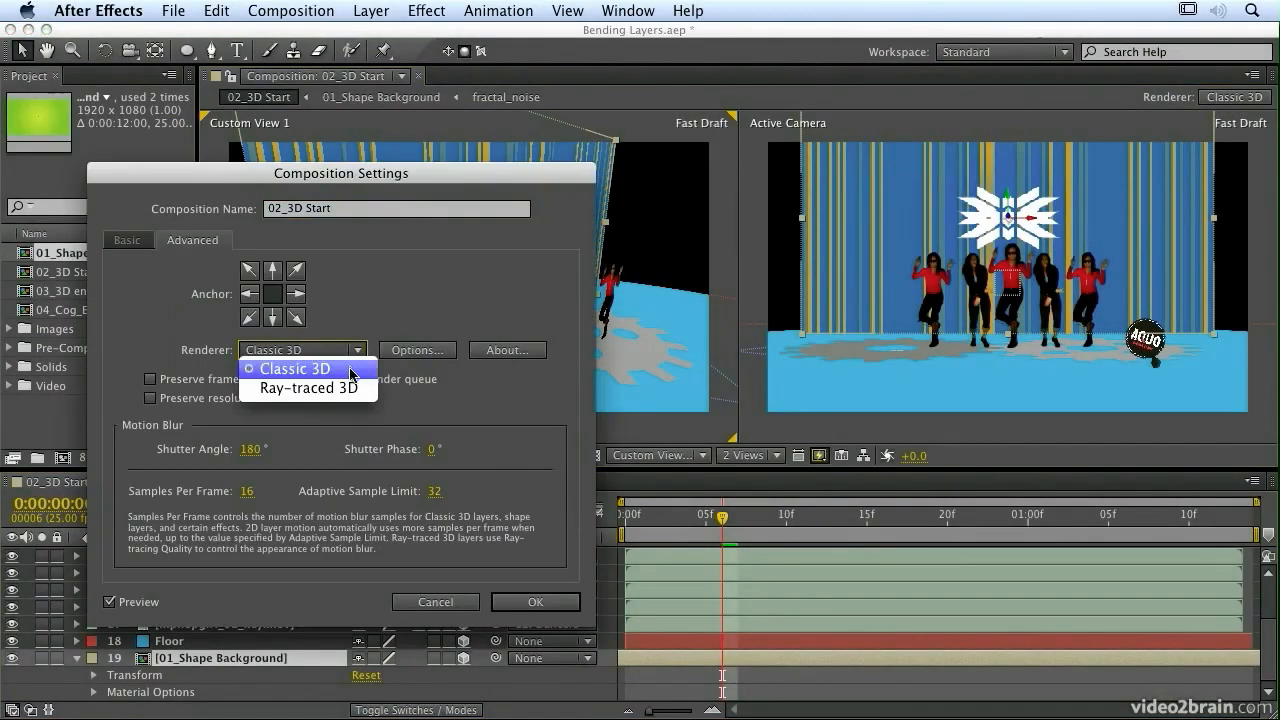
{"action": "left_click", "coordinate": [311, 389]}
{"action": "left_click", "coordinate": [536, 603]}
Set the Curvature of the 01_Shape Background layer to 80% and enter its number of Segments
{"action": "left_click", "coordinate": [93, 692]}
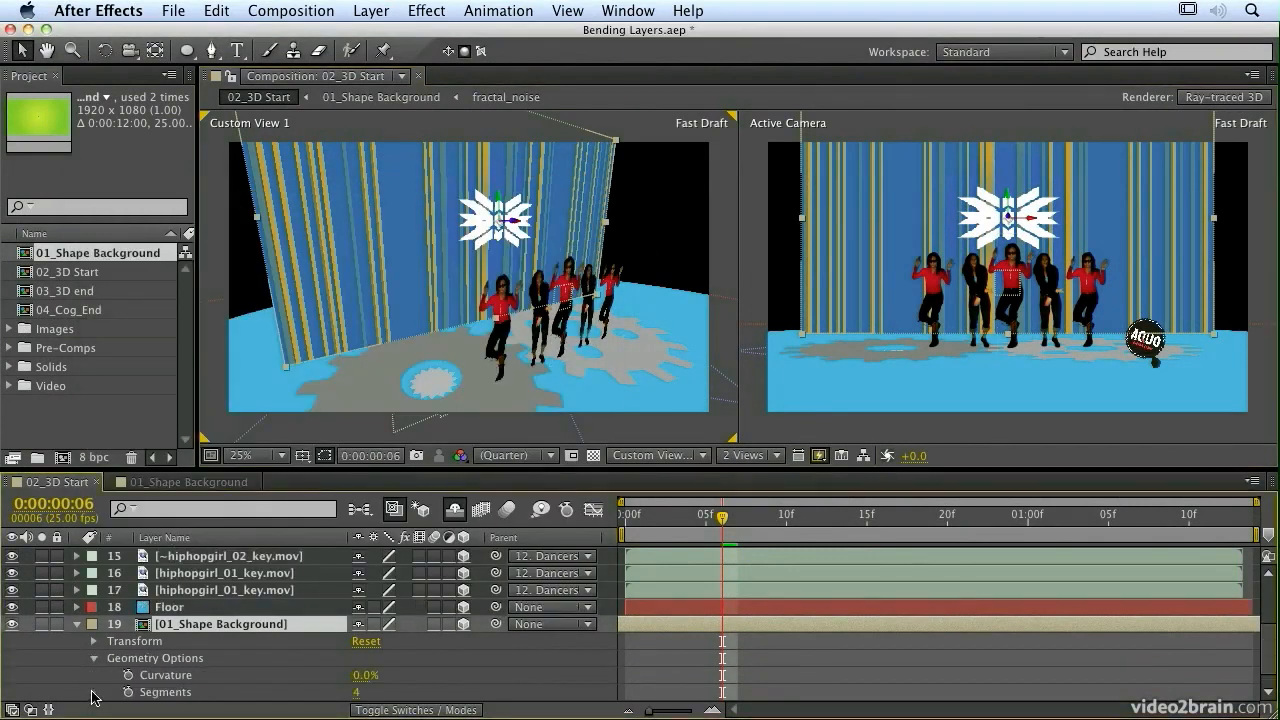
{"action": "left_click_drag", "start_coordinate": [362, 686], "coordinate": [445, 684]}
{"action": "left_click", "coordinate": [357, 692]}
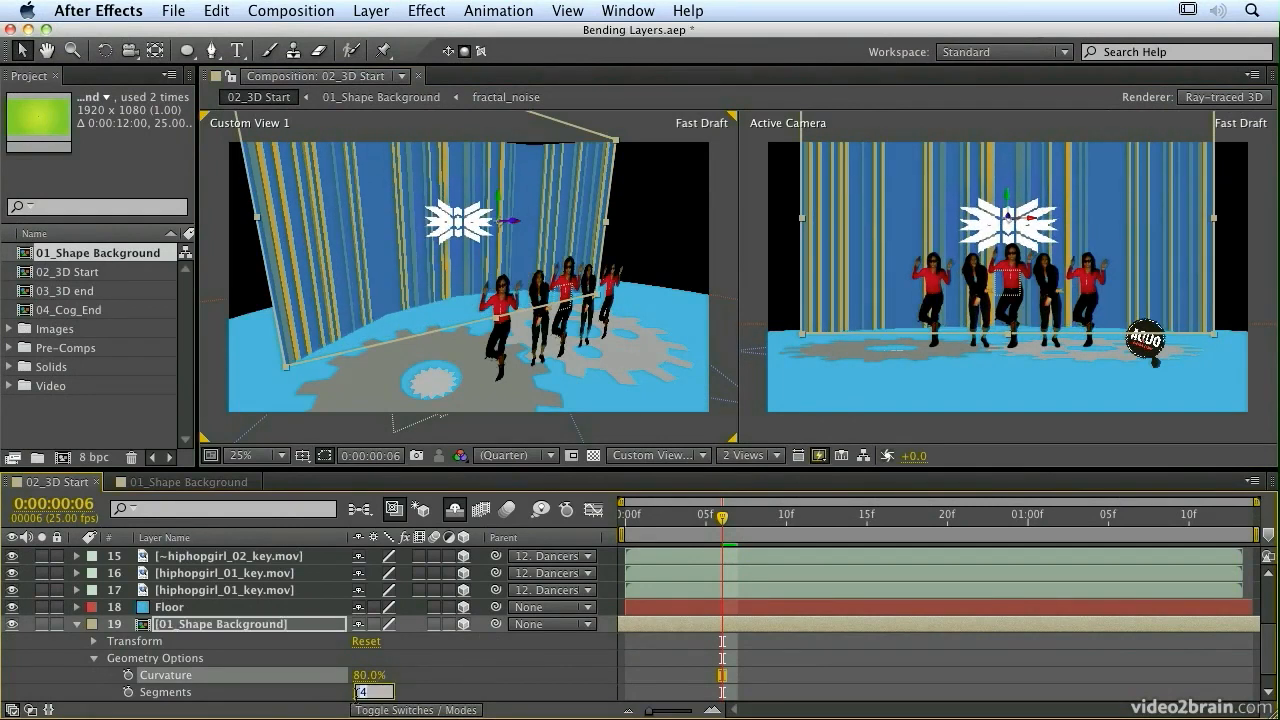
{"action": "key", "text": "Return"}
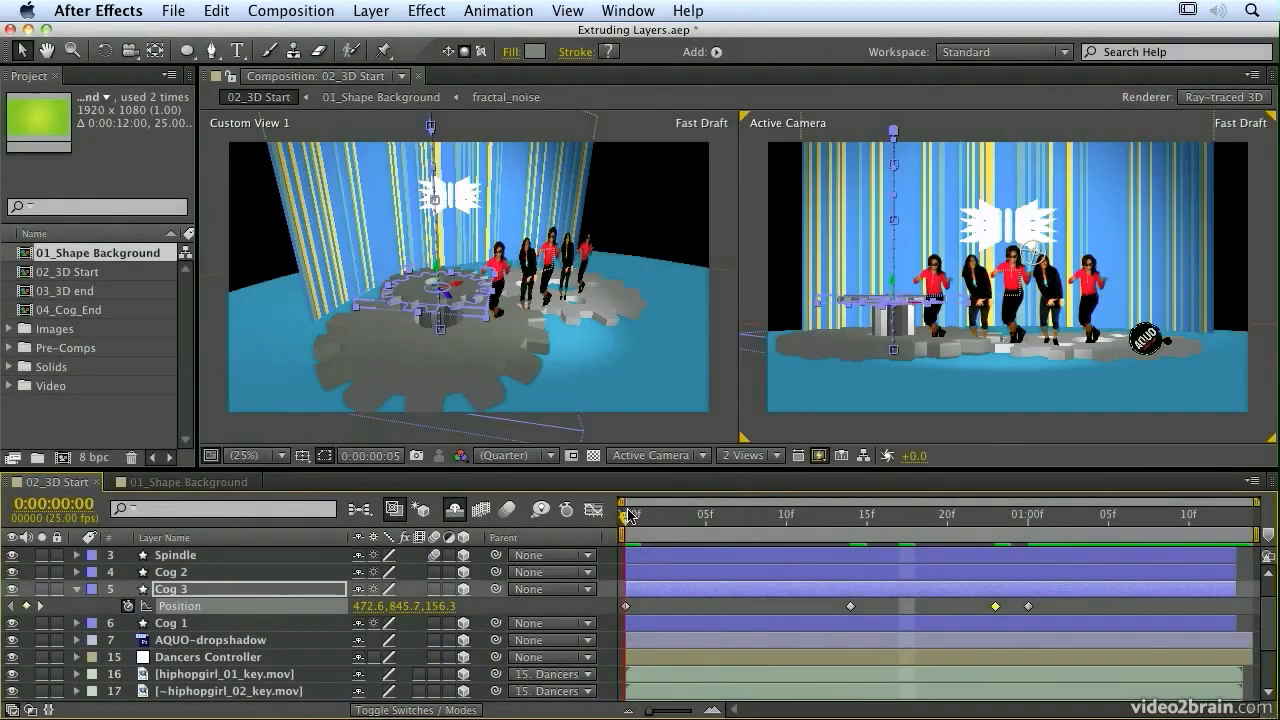
Scrub through the extruded cog animation from the first frame of the 02_3D Start composition
{"action": "left_click_drag", "start_coordinate": [628, 516], "coordinate": [915, 517]}
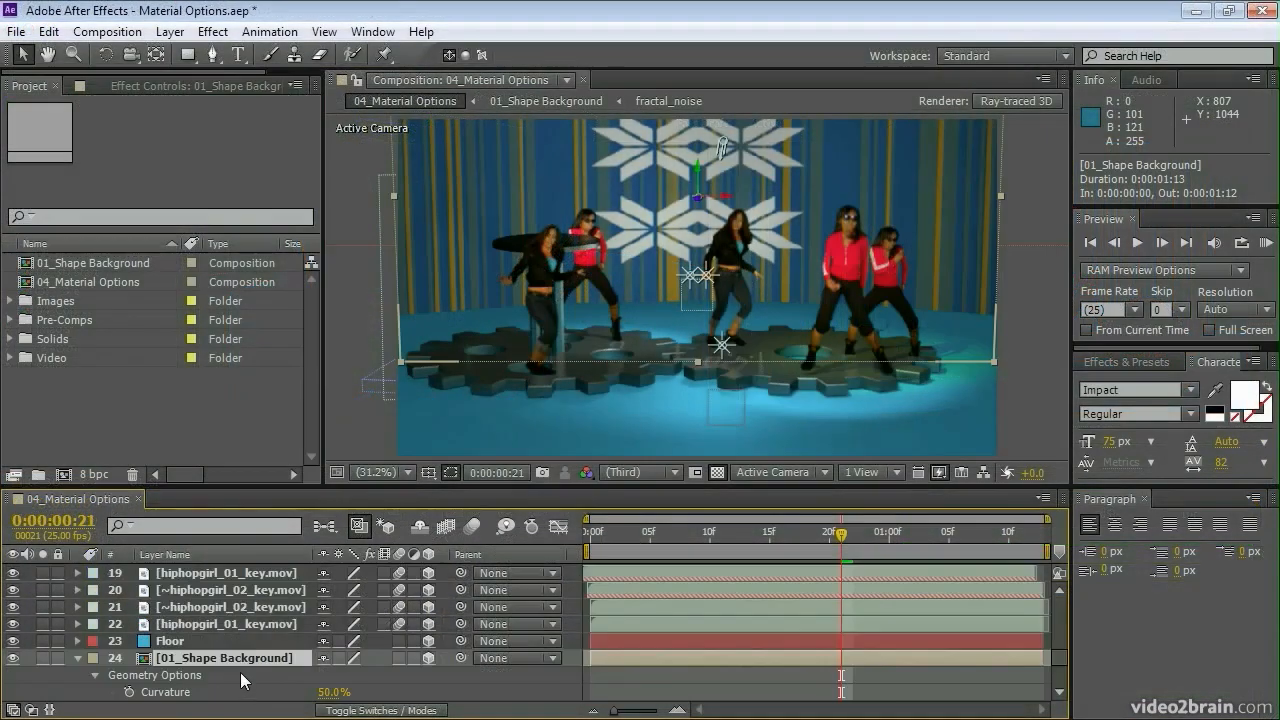
Turn on Appears in Reflections for the 01_Shape Background layer
{"action": "scroll", "coordinate": [243, 681], "scroll_direction": "down", "scroll_amount": 5}
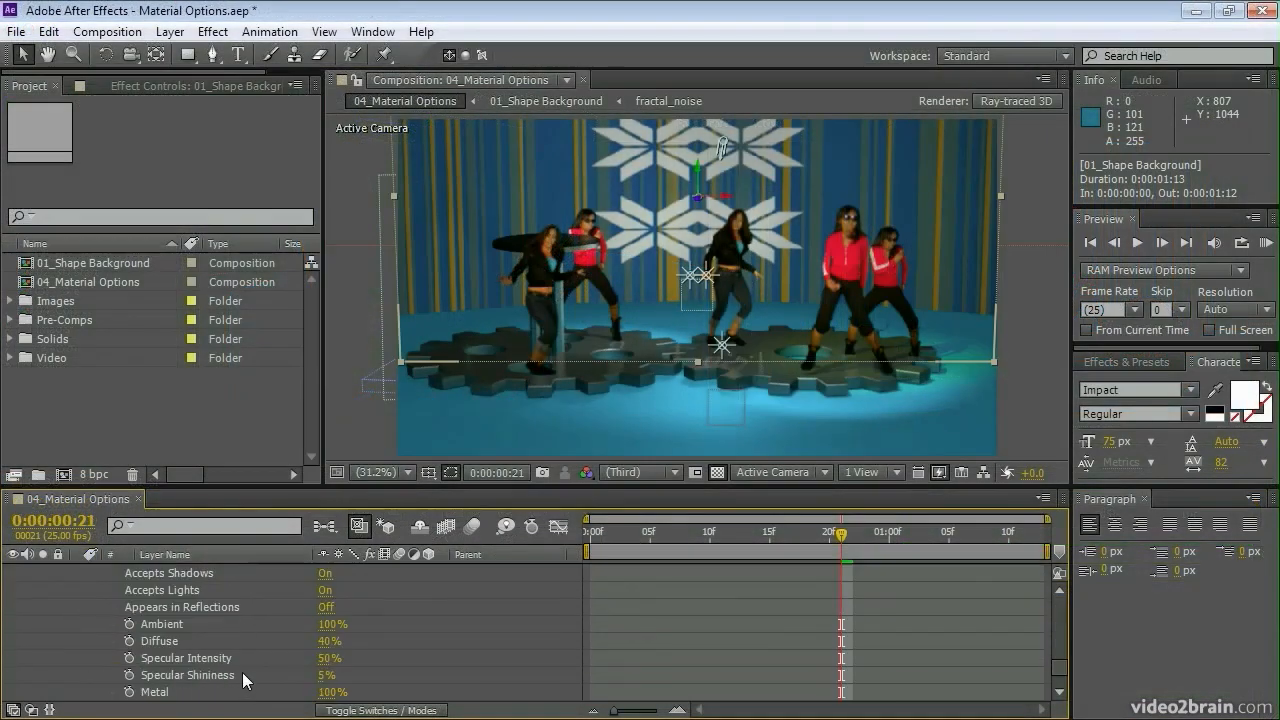
{"action": "left_click", "coordinate": [325, 607]}
Open the Diffuse value of the Ground cog 2 layer for editing
{"action": "left_click", "coordinate": [331, 607]}
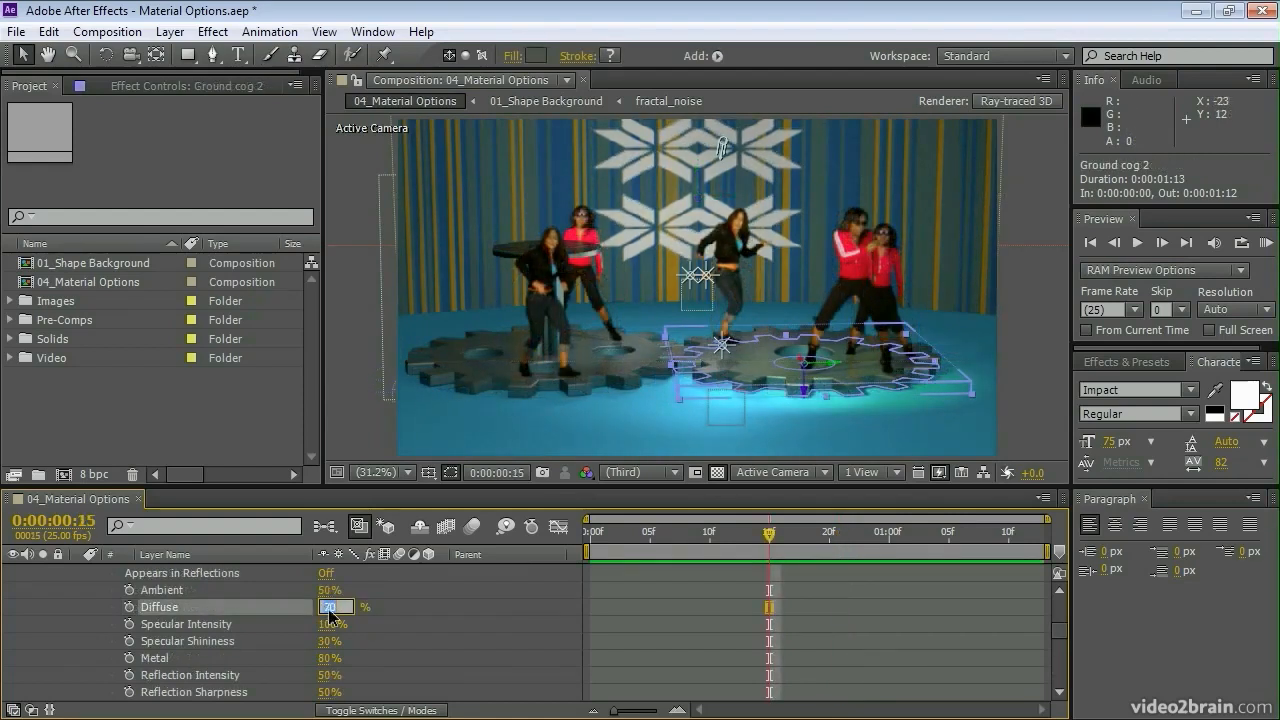
{"action": "left_click", "coordinate": [406, 632]}
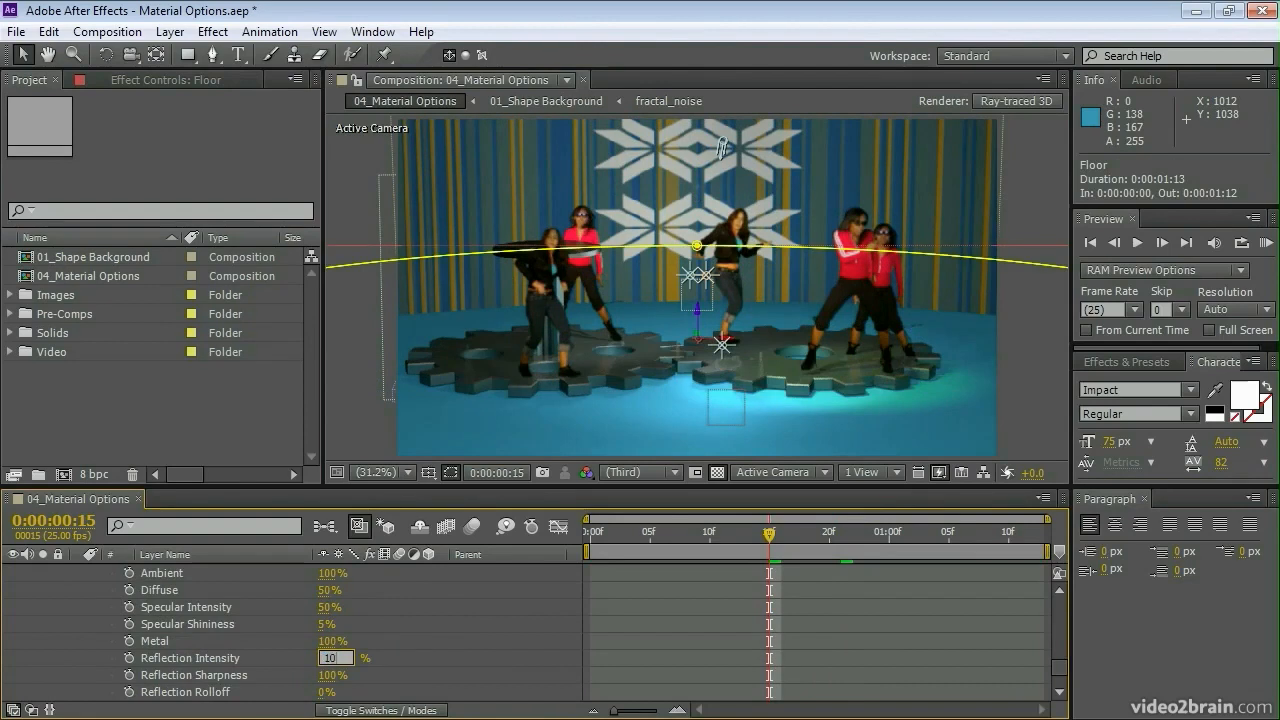
Try the Floor layer's Reflection Intensity at 100% and reduce it to 50%
{"action": "key", "text": "Return"}
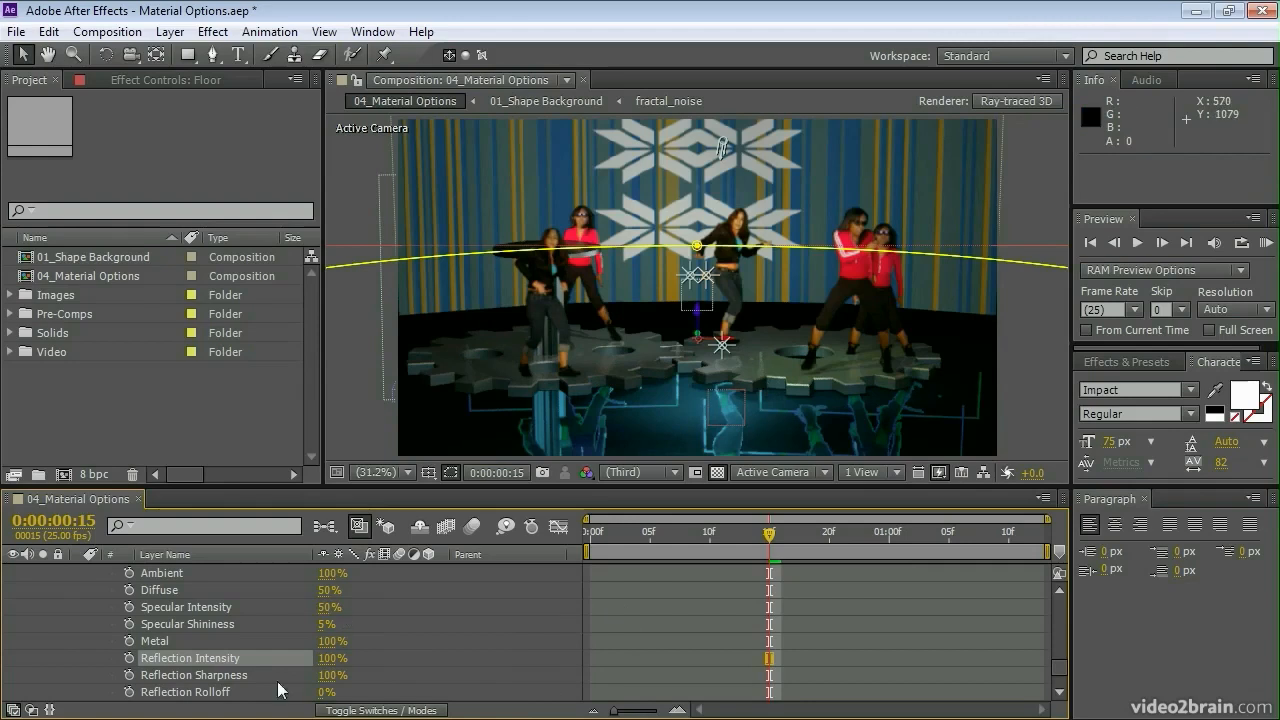
{"action": "left_click", "coordinate": [327, 659]}
{"action": "key", "text": "Return"}
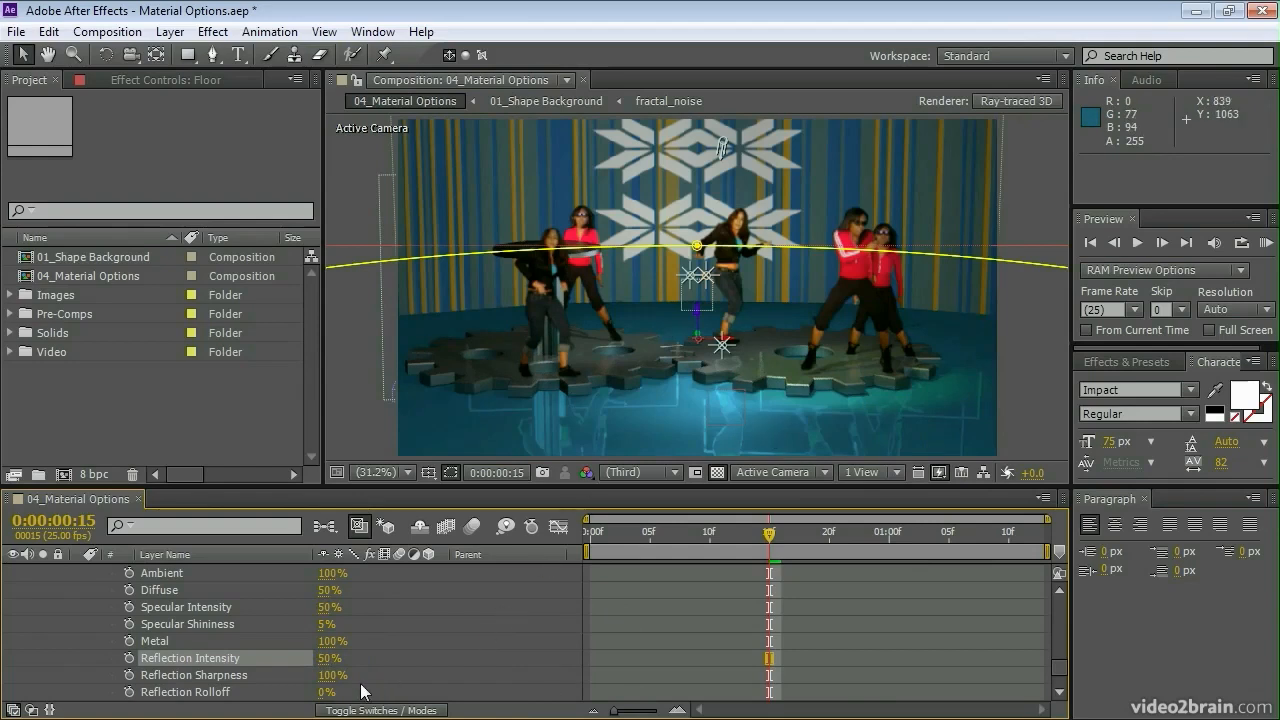
Try the Floor layer's Reflection Sharpness at 30% and raise it to 40%
{"action": "left_click", "coordinate": [331, 675]}
{"action": "key", "text": "Return"}
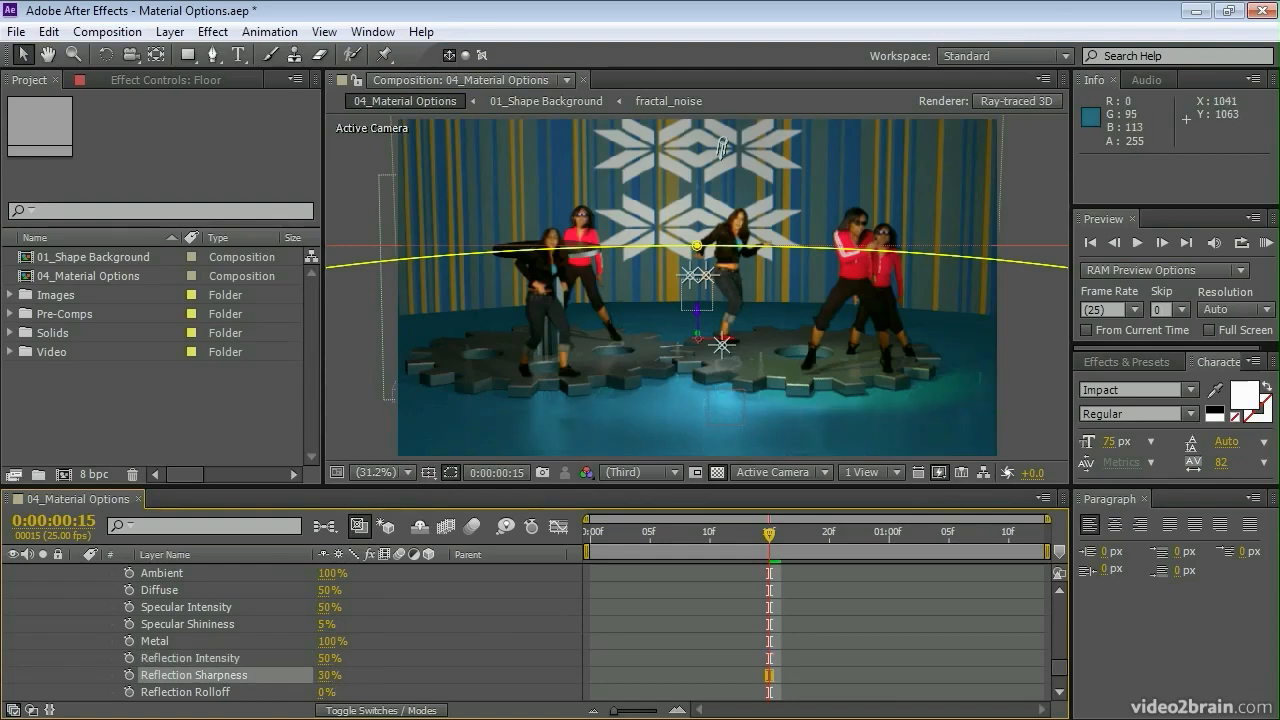
{"action": "left_click", "coordinate": [322, 675]}
{"action": "type", "text": "40"}
{"action": "key", "text": "Return"}
At 0:00:00:10, increase the Floor layer's Specular Intensity by three large increments
{"action": "left_click", "coordinate": [709, 538]}
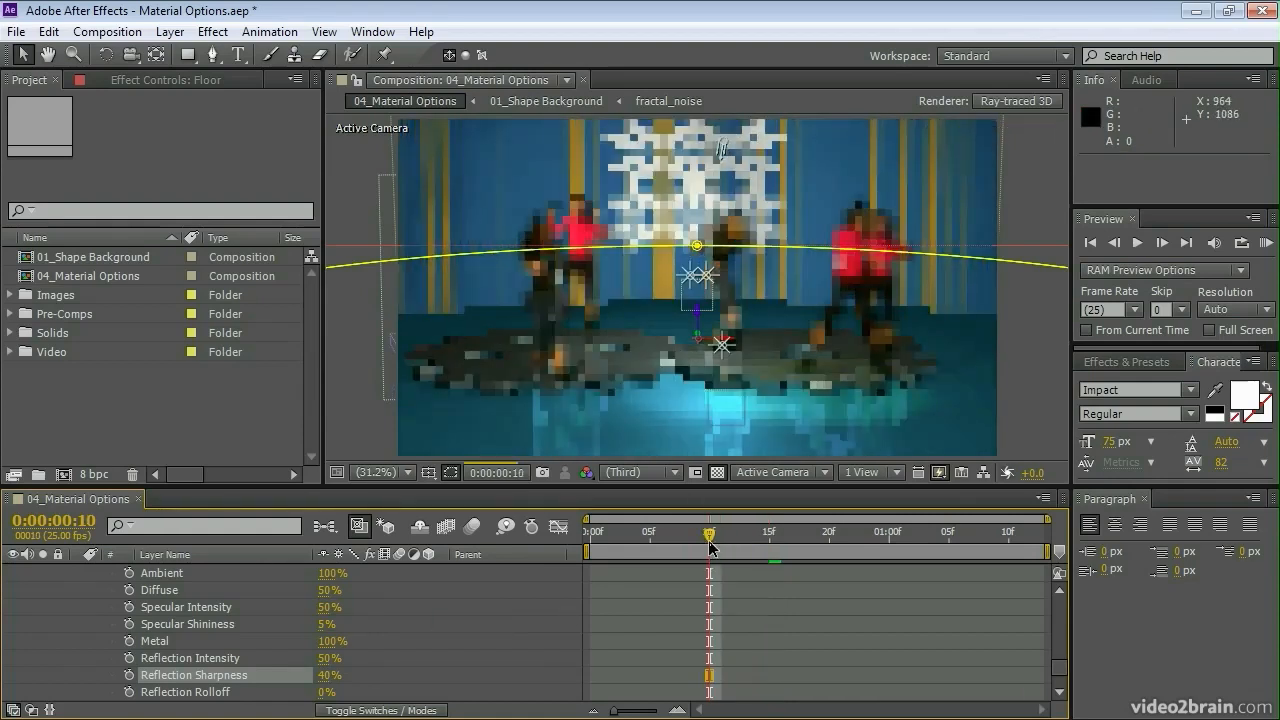
{"action": "left_click", "coordinate": [329, 607]}
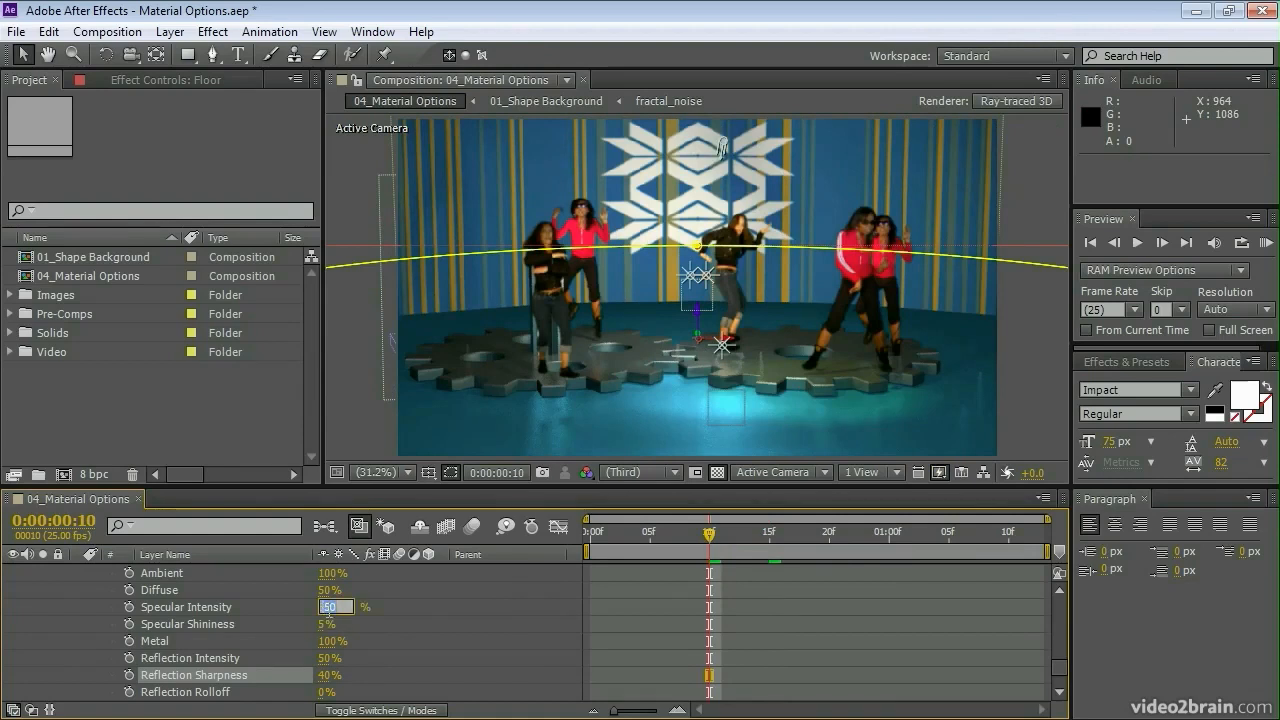
{"action": "key", "text": "shift+Up"}
{"action": "key", "text": "shift+Up"}
{"action": "key", "text": "shift+Up"}
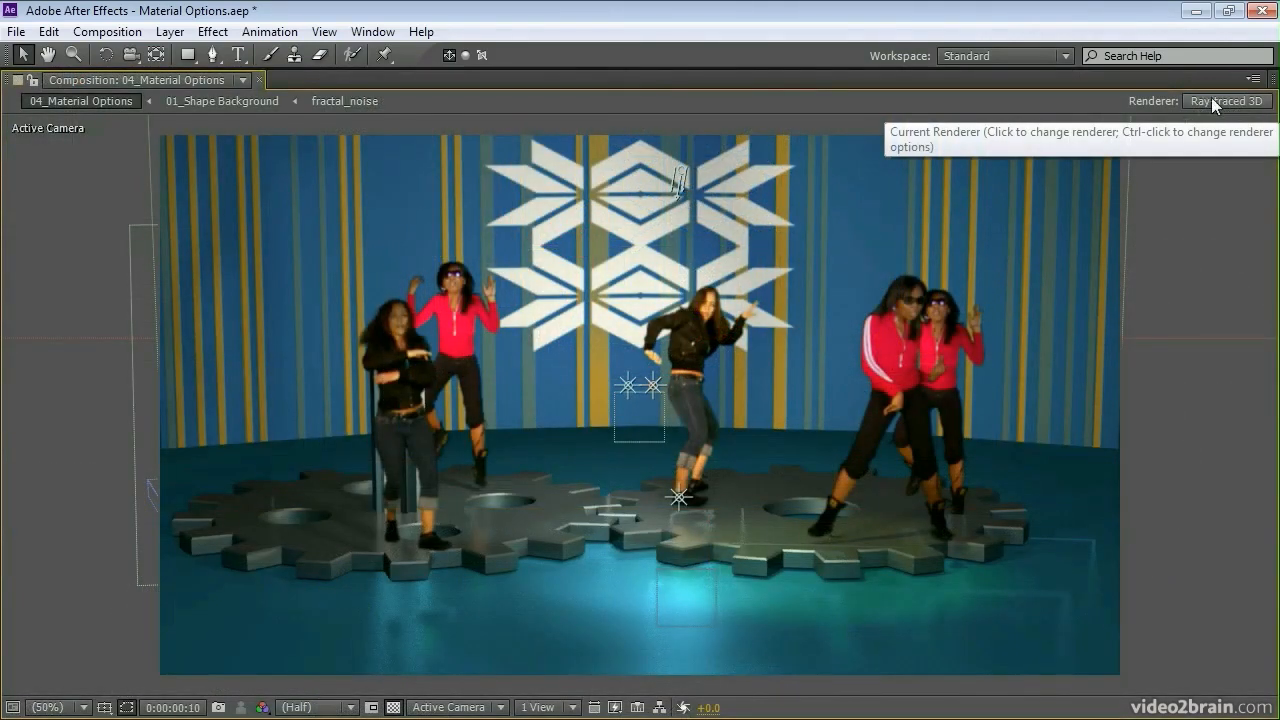
Set the composition's Ray-traced 3D renderer to Ray-tracing Quality 8 with the Cubic anti-aliasing filter
{"action": "left_click", "coordinate": [1211, 97]}
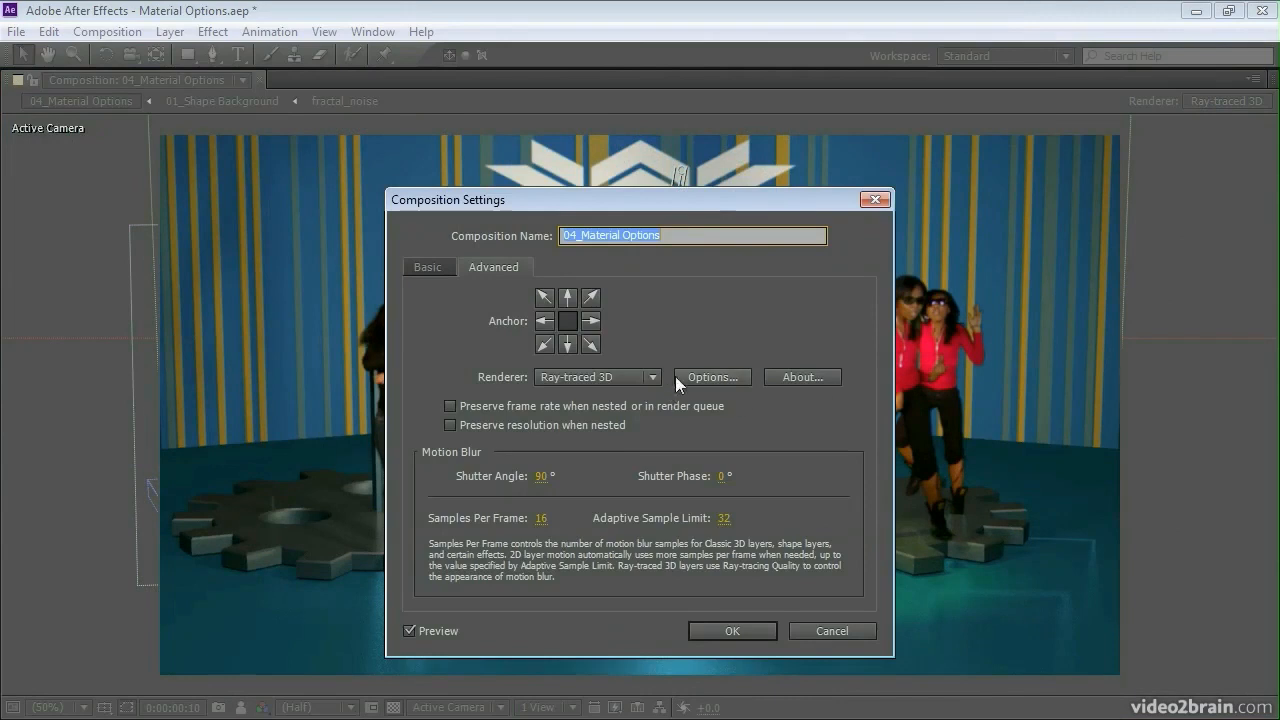
{"action": "left_click", "coordinate": [716, 376]}
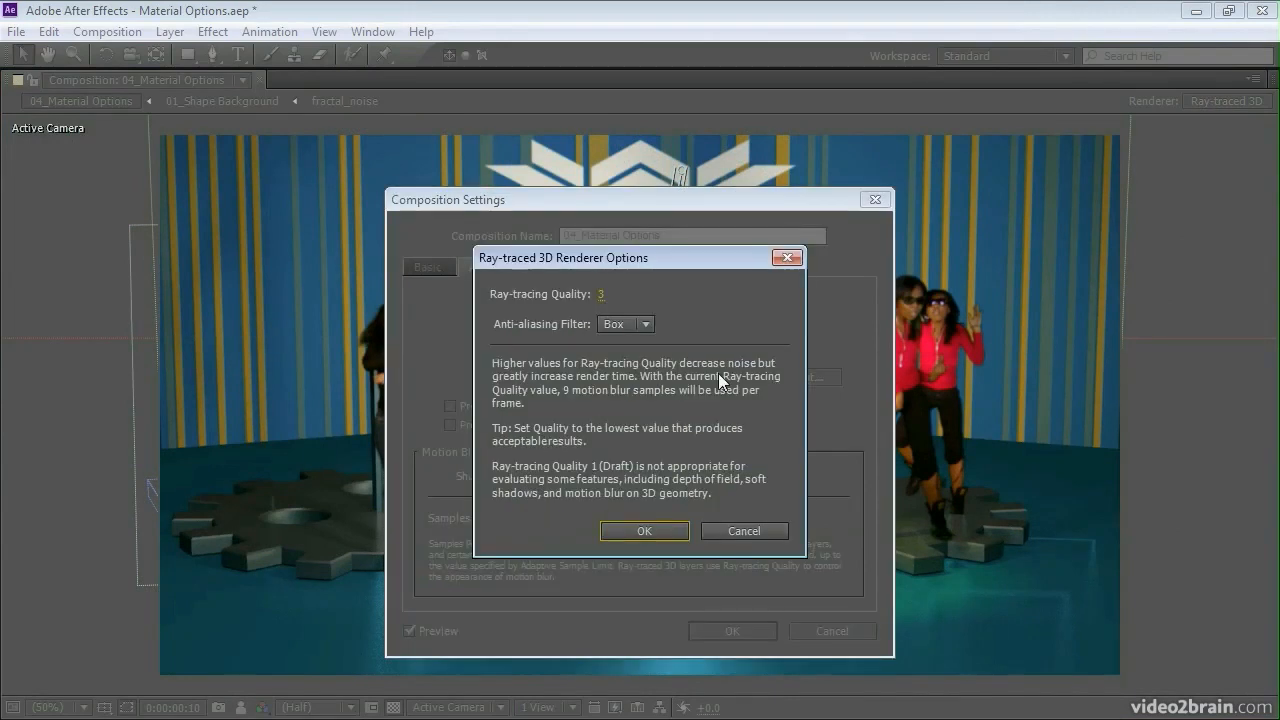
{"action": "left_click", "coordinate": [600, 304]}
{"action": "type", "text": "8"}
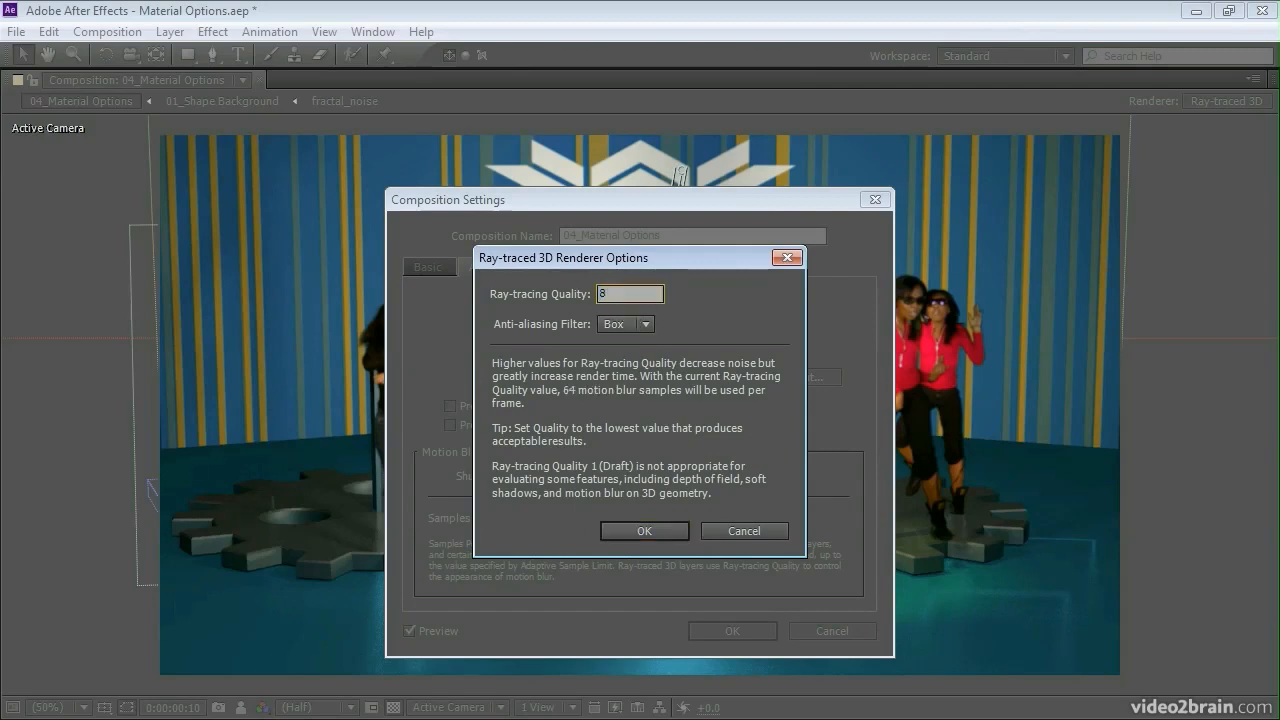
{"action": "left_click", "coordinate": [644, 323]}
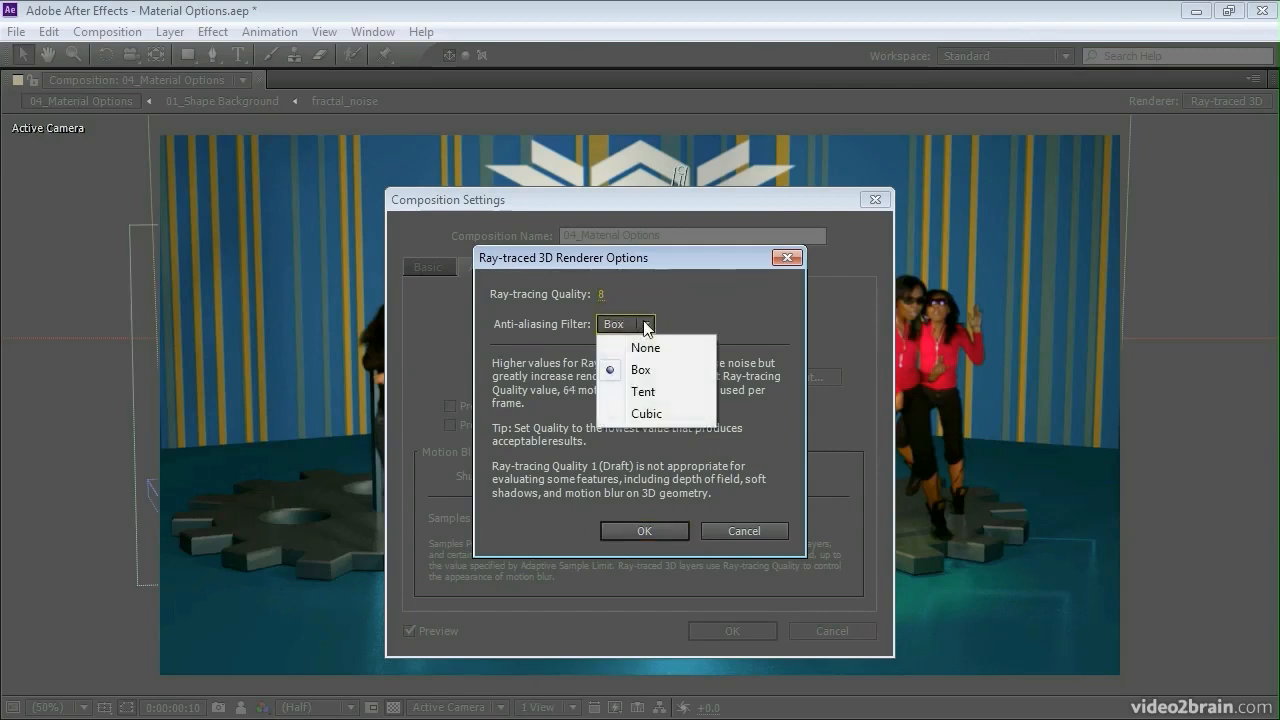
{"action": "left_click", "coordinate": [650, 416]}
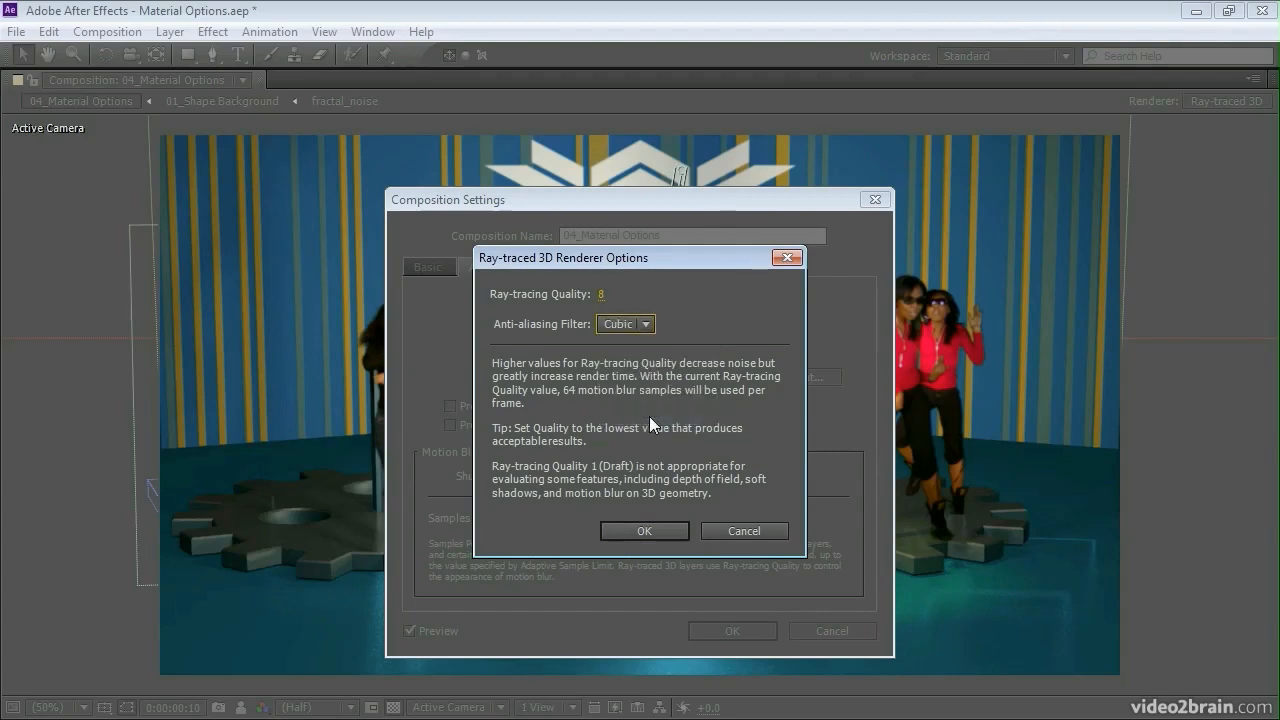
{"action": "left_click", "coordinate": [652, 531]}
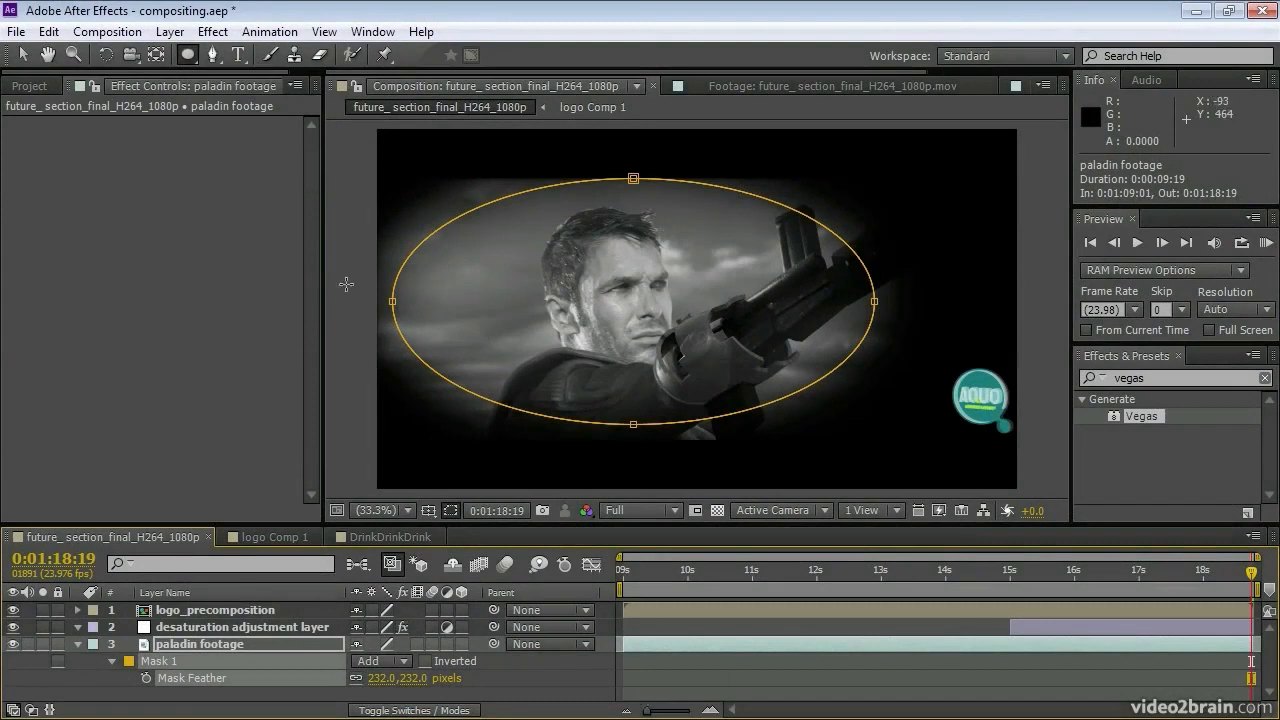
With the Mask Feather Tool, add a feather point near the top of the paladin footage's elliptical mask, pulled inward by about 10
{"action": "left_click", "coordinate": [212, 55]}
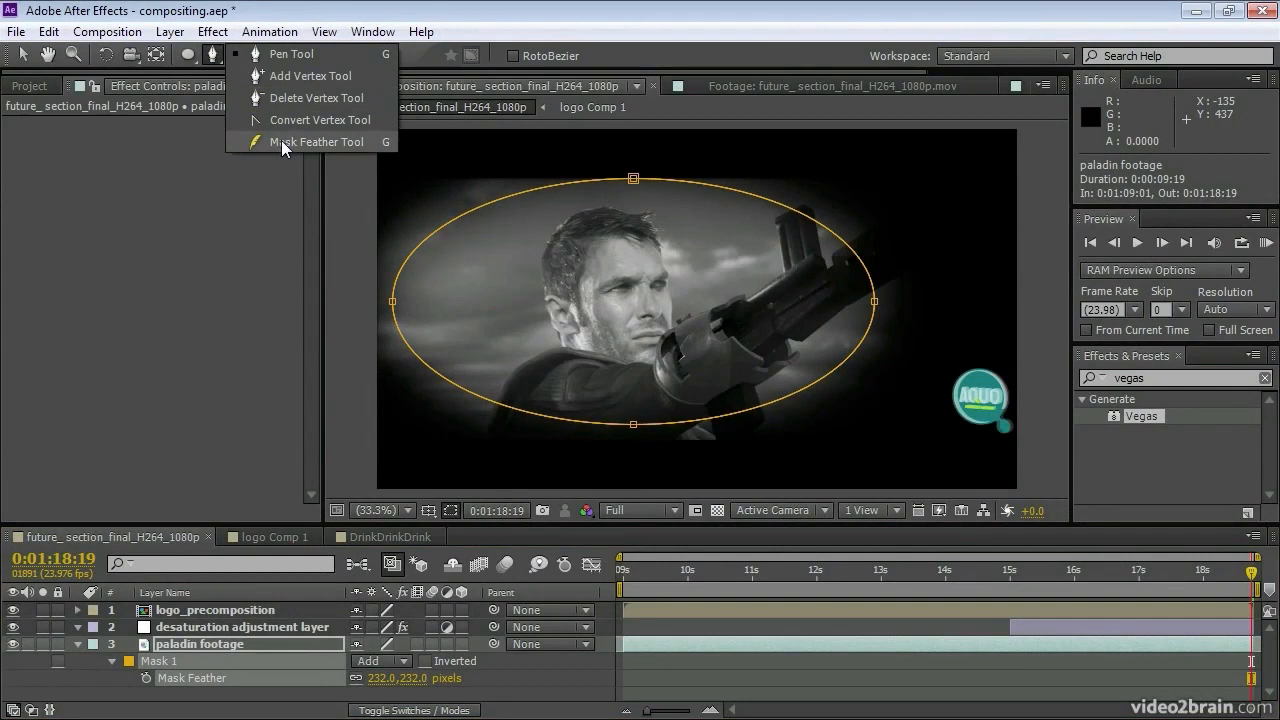
{"action": "left_click", "coordinate": [281, 140]}
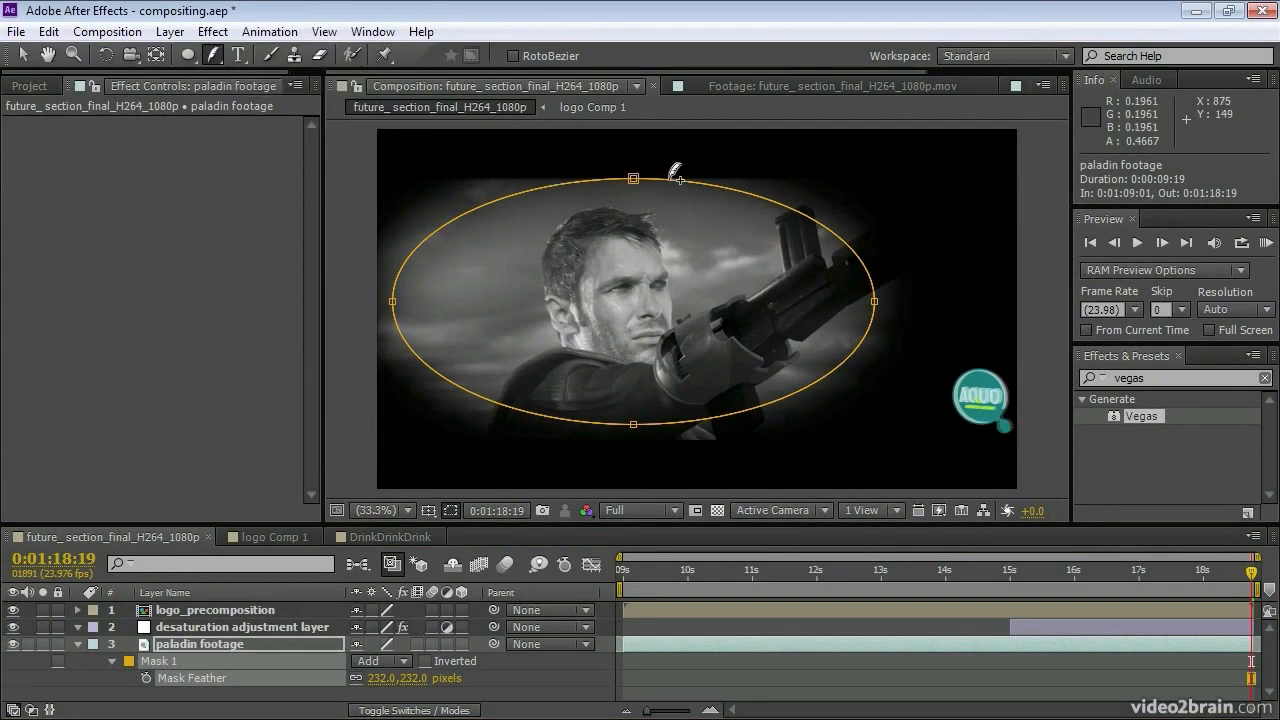
{"action": "mouse_move", "coordinate": [677, 177]}
{"action": "left_mouse_down"}
{"action": "mouse_move", "coordinate": [658, 210]}
{"action": "mouse_move", "coordinate": [659, 182]}
{"action": "left_mouse_up"}
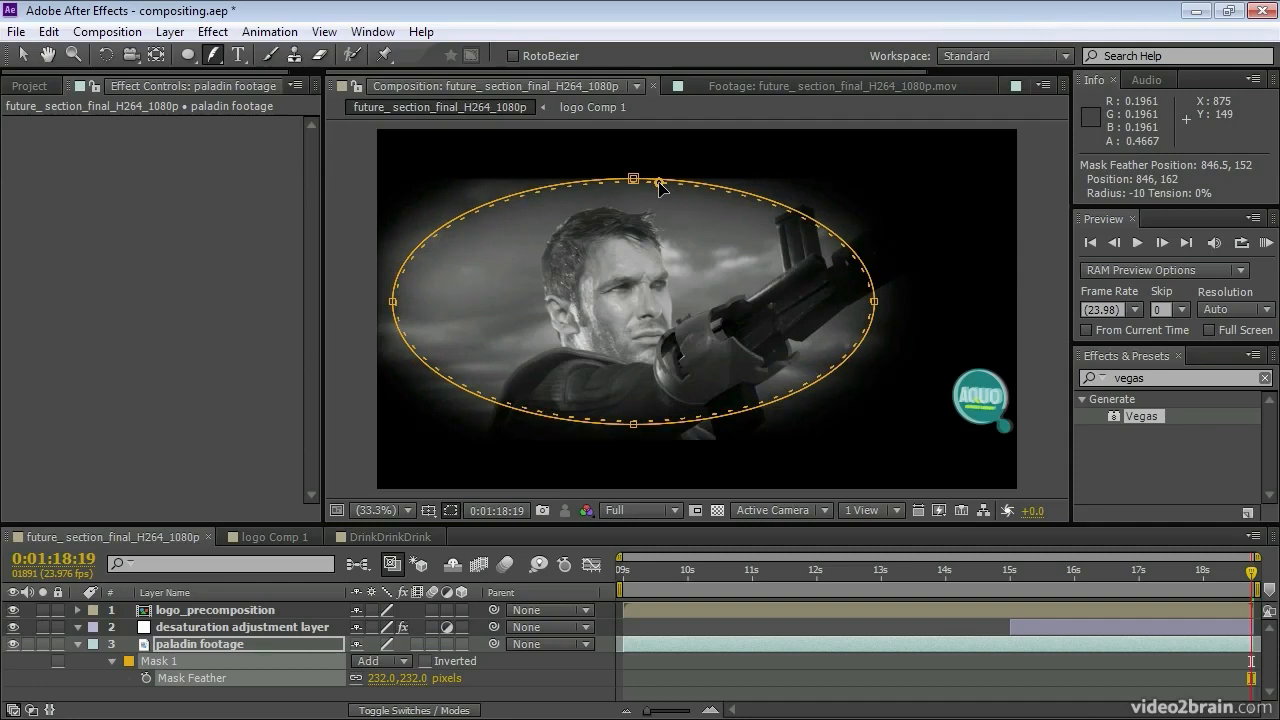
{"action": "left_click_drag", "start_coordinate": [659, 183], "coordinate": [659, 183]}
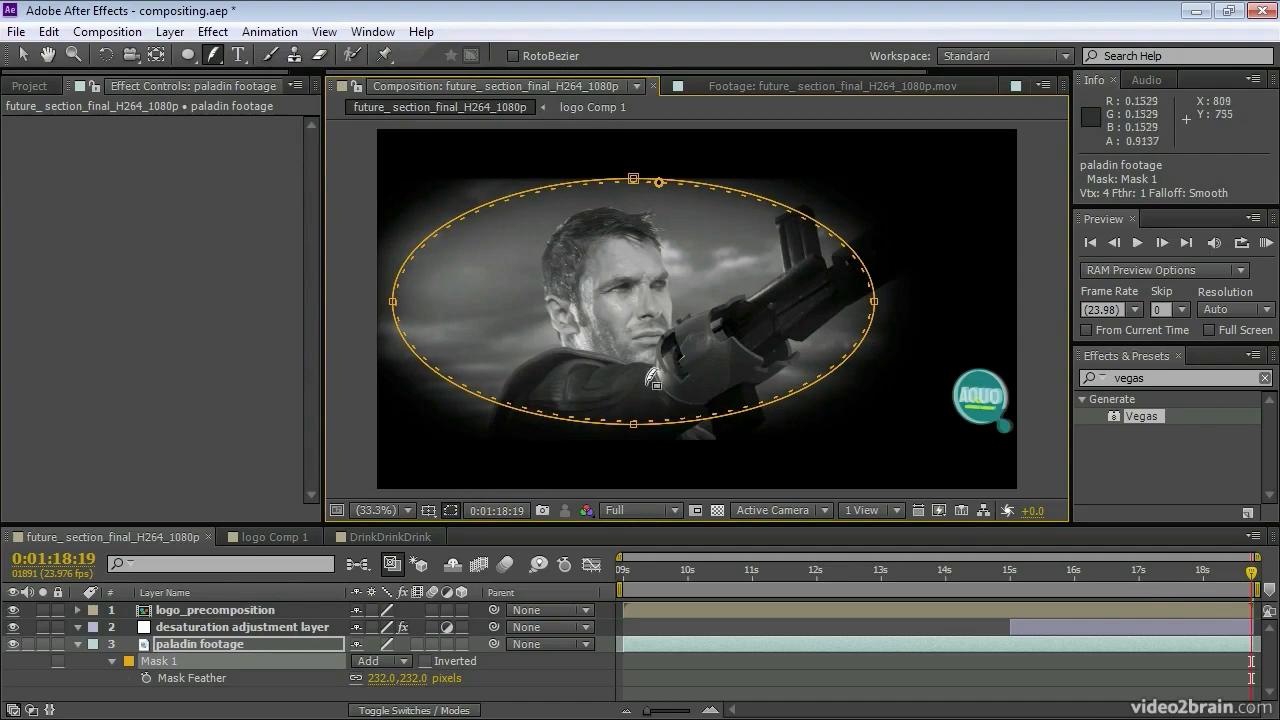
Add inward feather points at the mask's bottom, right and upper-left edges, feathering the sides more widely, and hide the layer controls
{"action": "left_click_drag", "start_coordinate": [652, 418], "coordinate": [648, 420]}
{"action": "left_click_drag", "start_coordinate": [873, 318], "coordinate": [840, 323]}
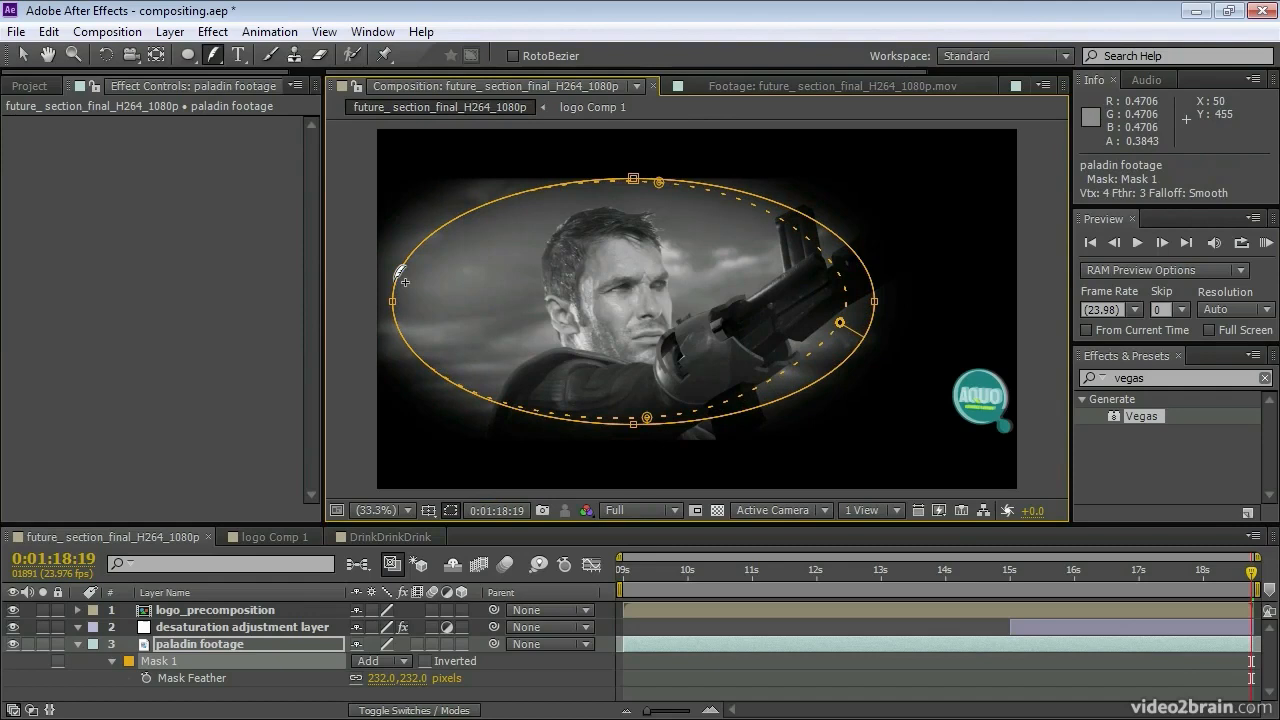
{"action": "left_click_drag", "start_coordinate": [400, 271], "coordinate": [438, 268]}
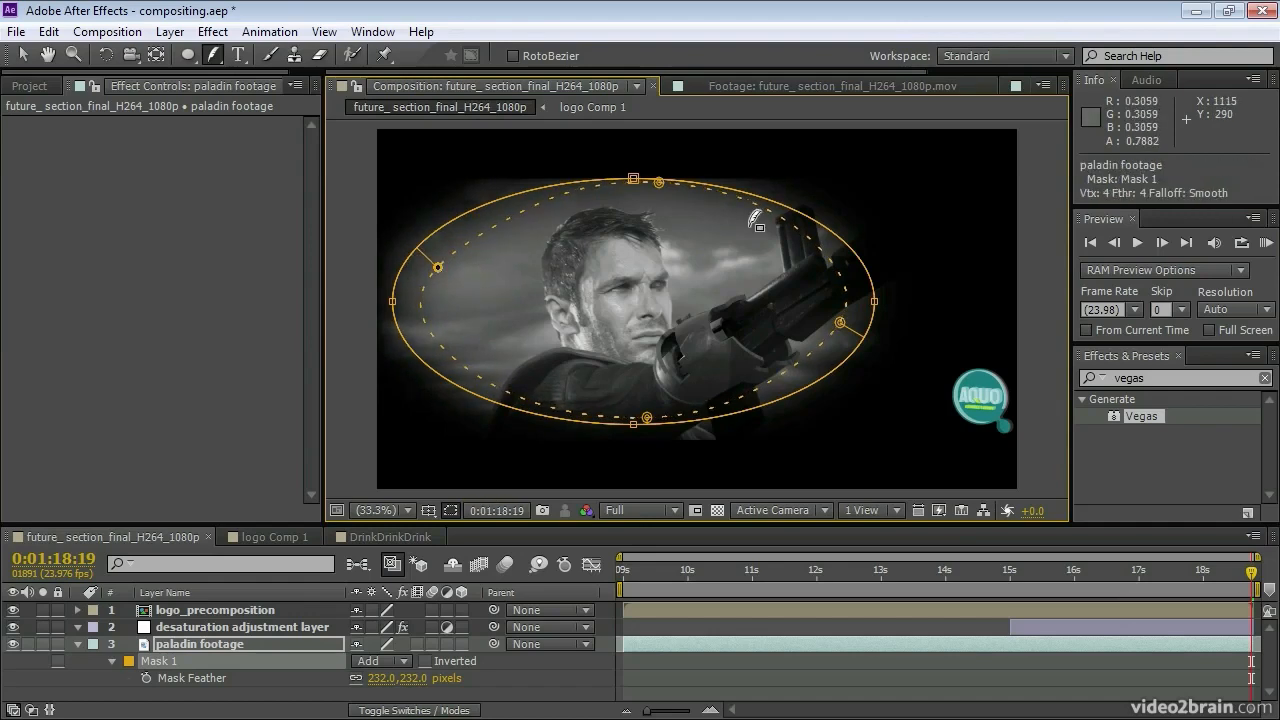
{"action": "key", "text": "ctrl+shift+h"}
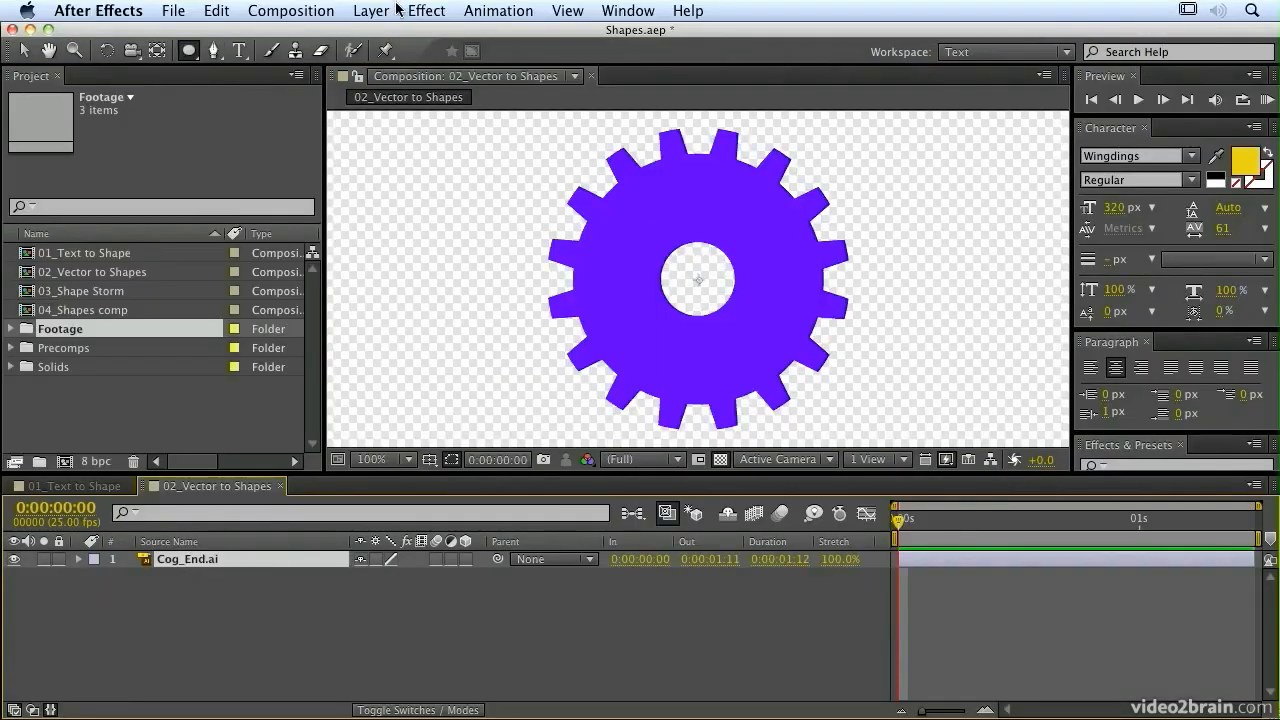
Create shapes from the Cog_End.ai vector layer, expand the new outlines layer's properties and widen the composition viewer
{"action": "left_click", "coordinate": [370, 11]}
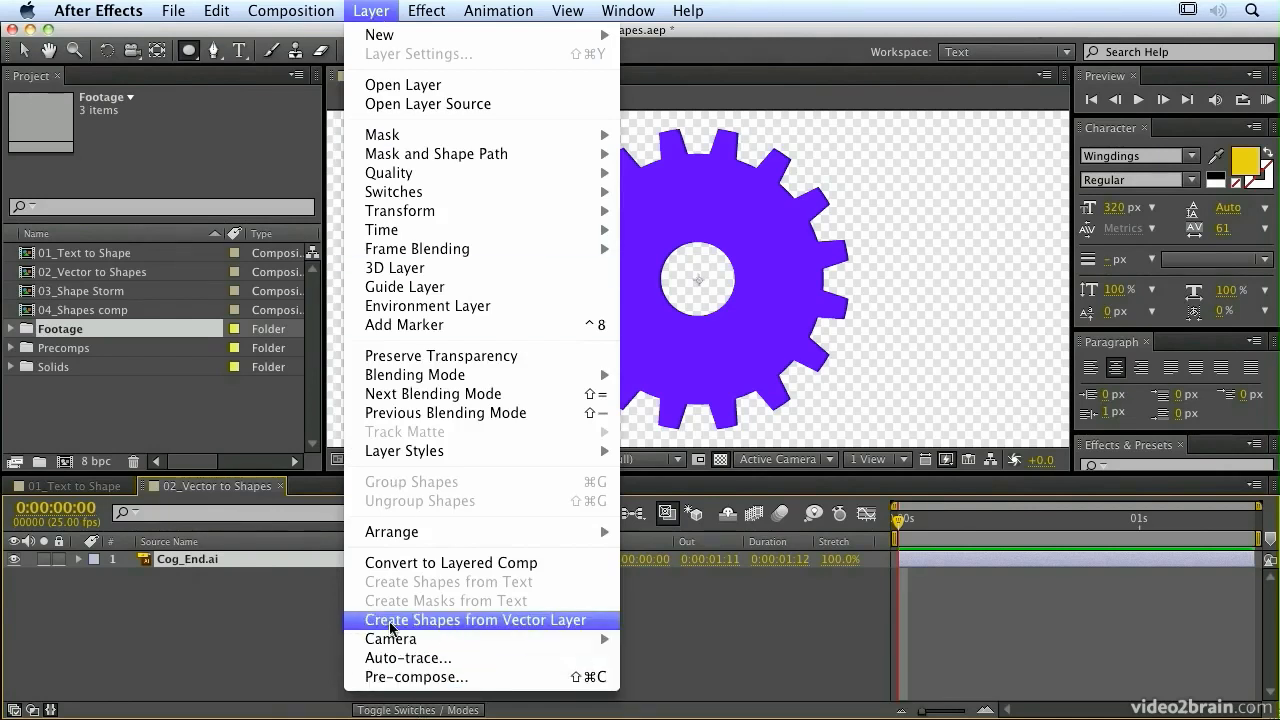
{"action": "left_click", "coordinate": [441, 620]}
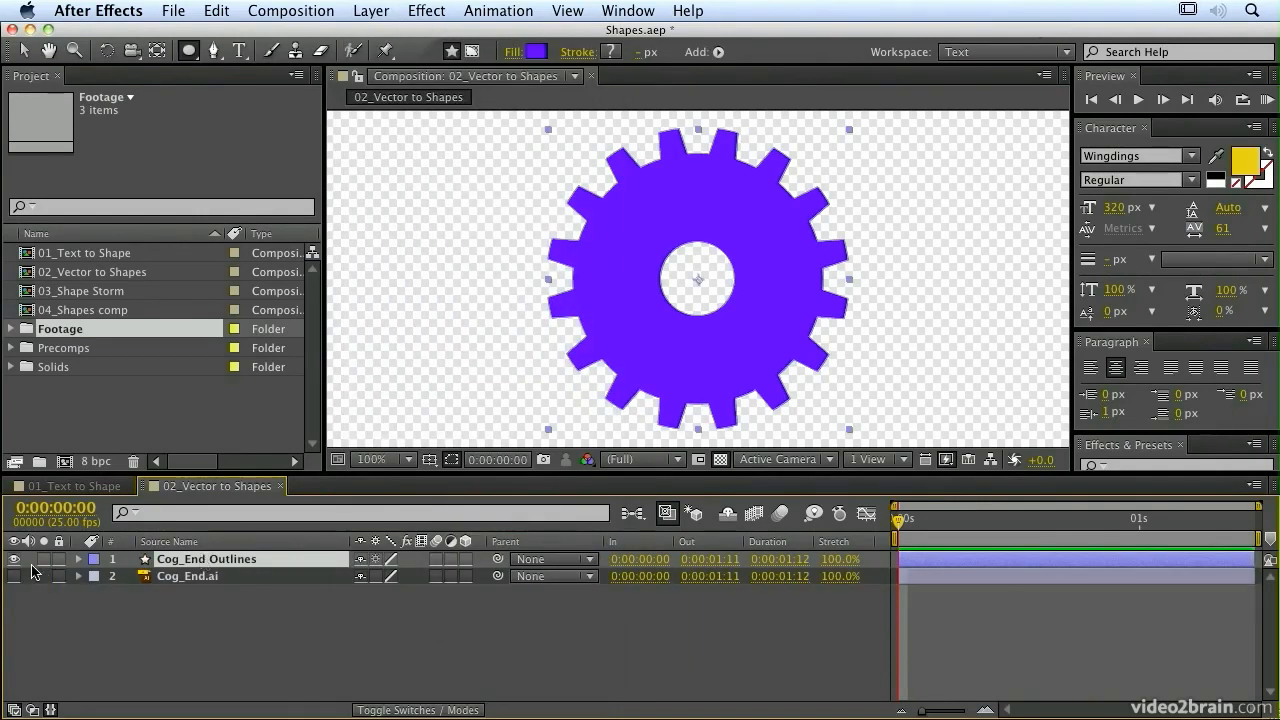
{"action": "left_click", "coordinate": [79, 559]}
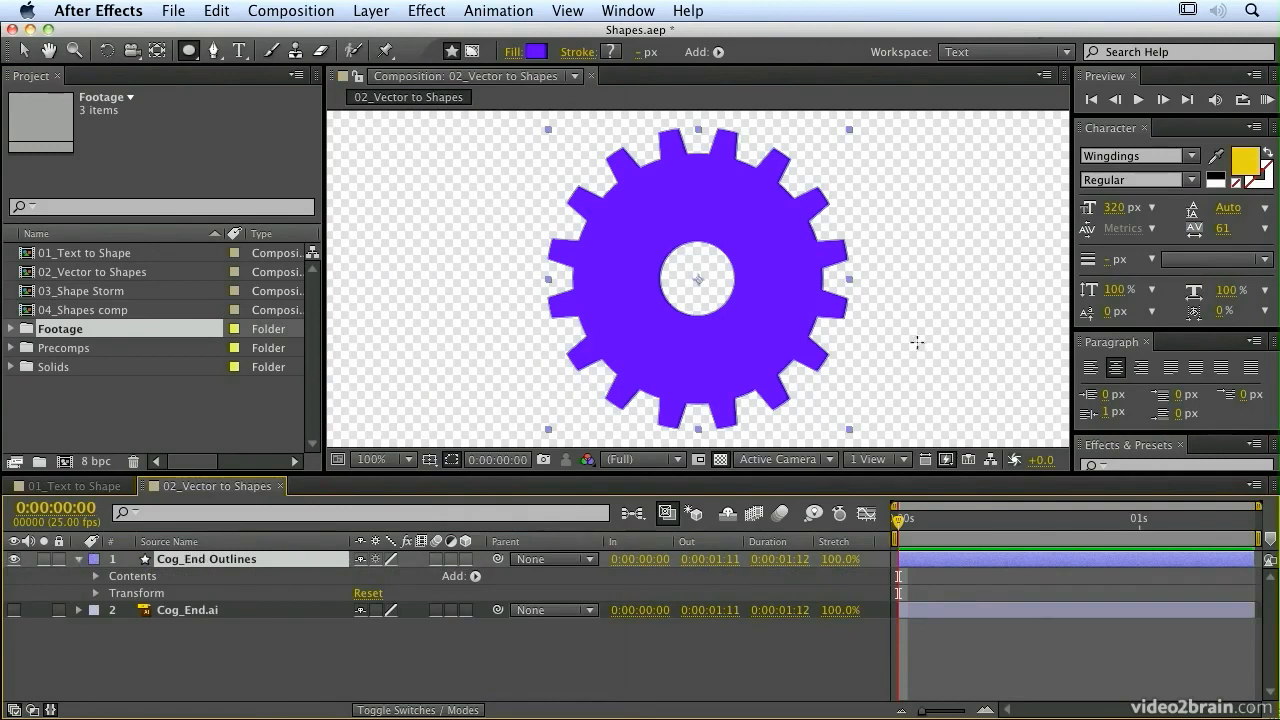
{"action": "left_click_drag", "start_coordinate": [324, 403], "coordinate": [206, 396]}
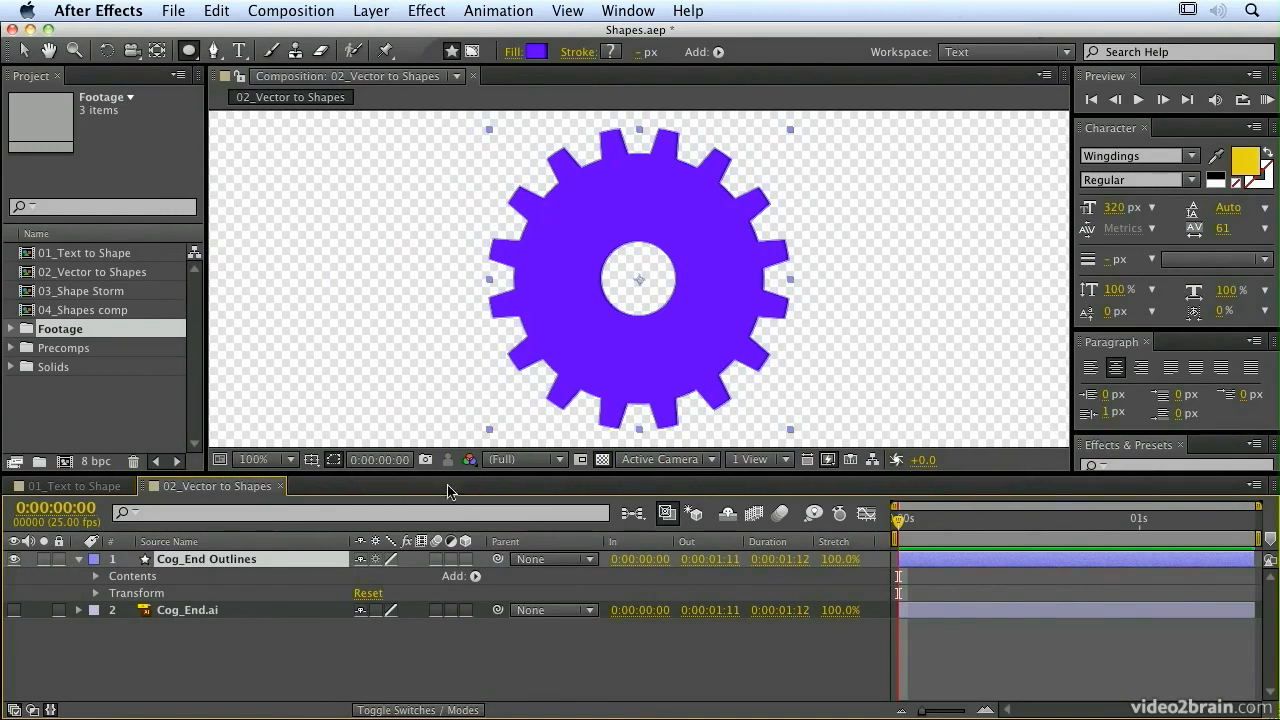
Make the Cog_End Outlines layer 3D and set the composition's fast previews to Fast Draft
{"action": "left_click", "coordinate": [466, 559]}
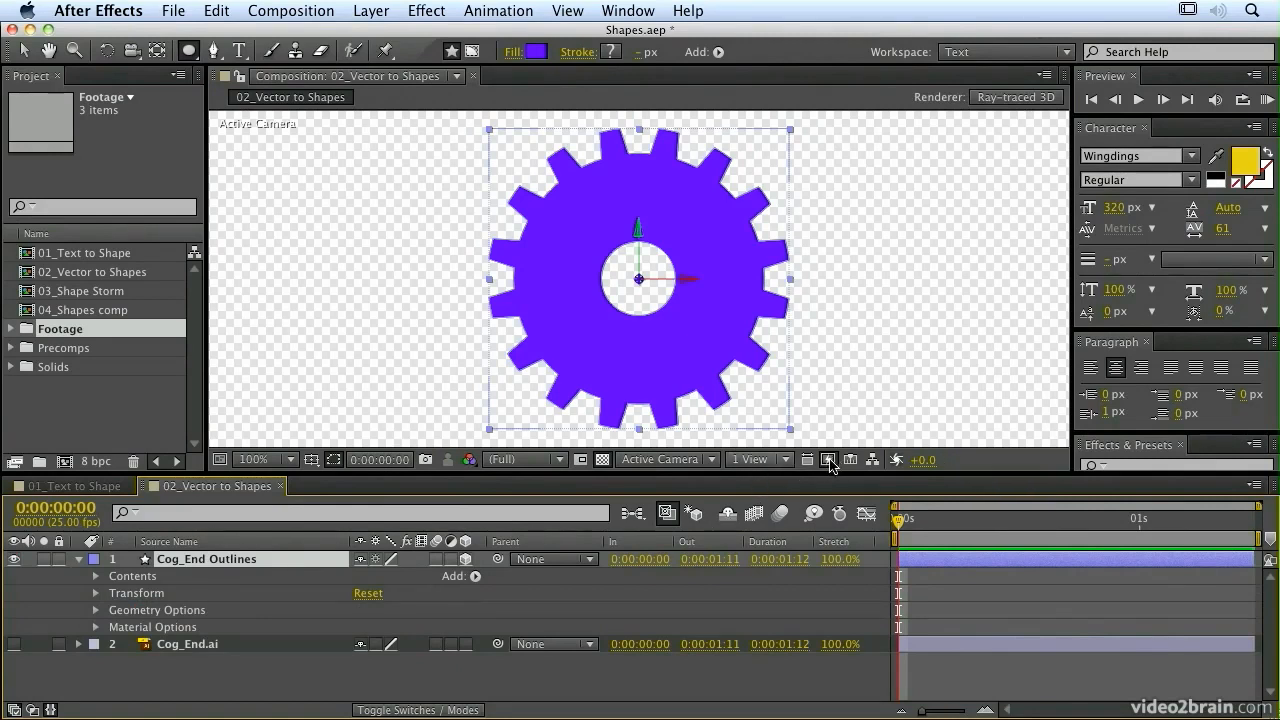
{"action": "left_click", "coordinate": [829, 460]}
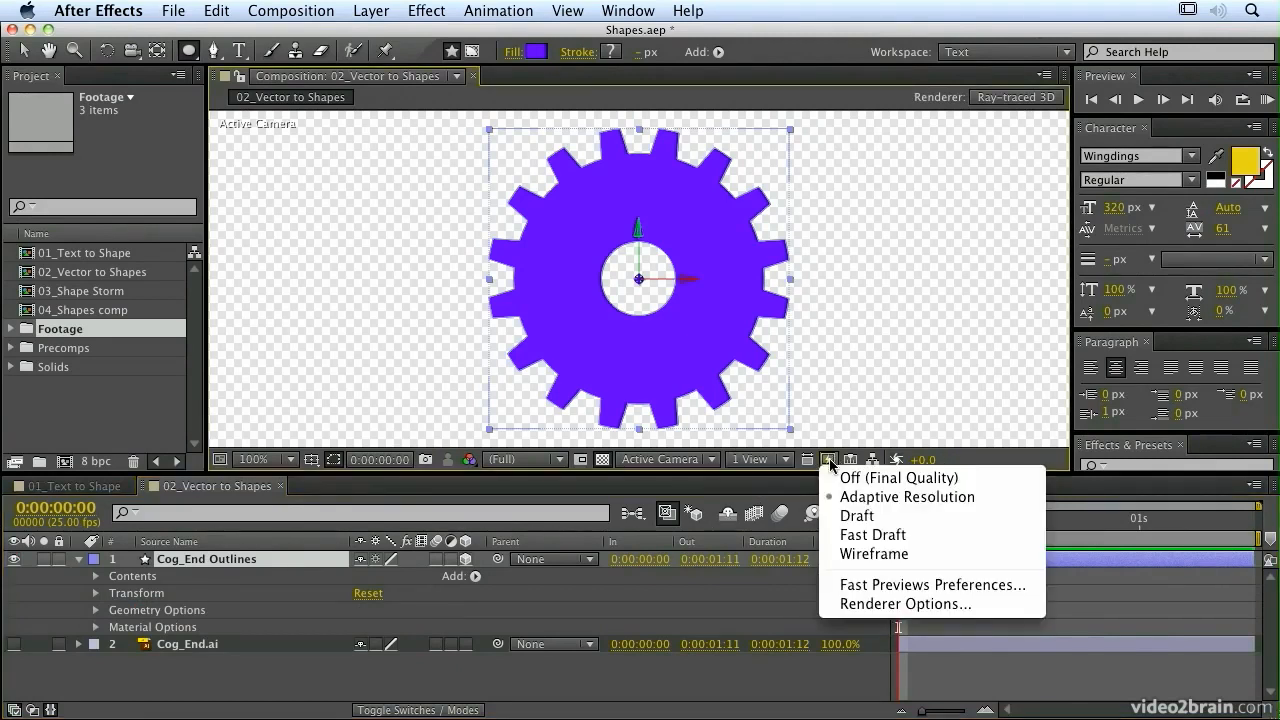
{"action": "left_click", "coordinate": [855, 537]}
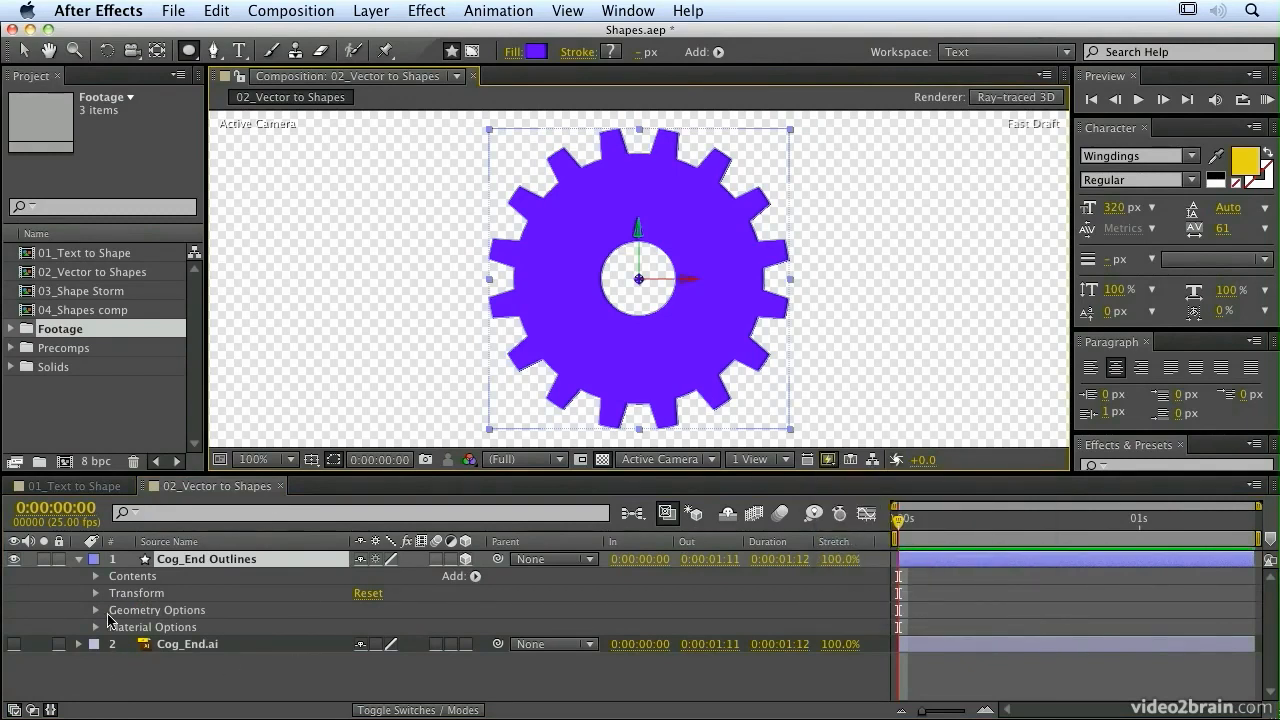
Set the Cog_End Outlines layer's Extrusion Depth to 52, switch to Custom View 1 and raise the depth to 76
{"action": "left_click", "coordinate": [96, 610]}
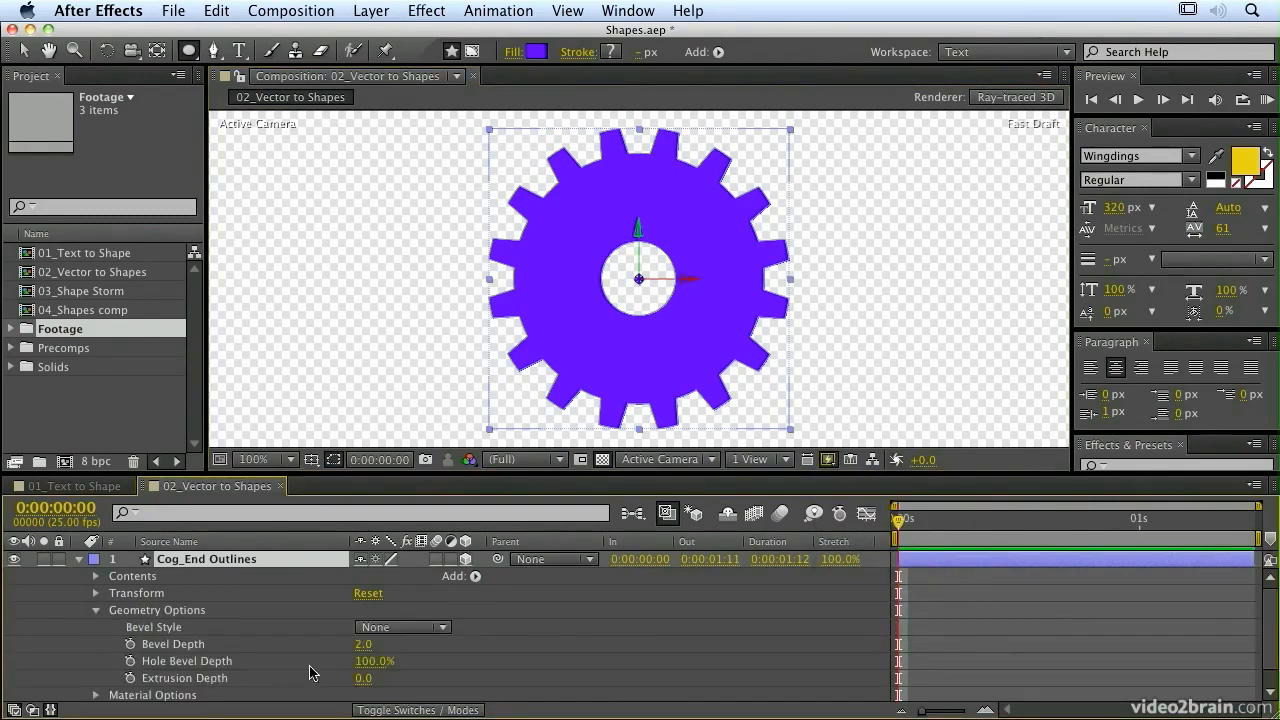
{"action": "left_click_drag", "start_coordinate": [360, 680], "coordinate": [612, 305]}
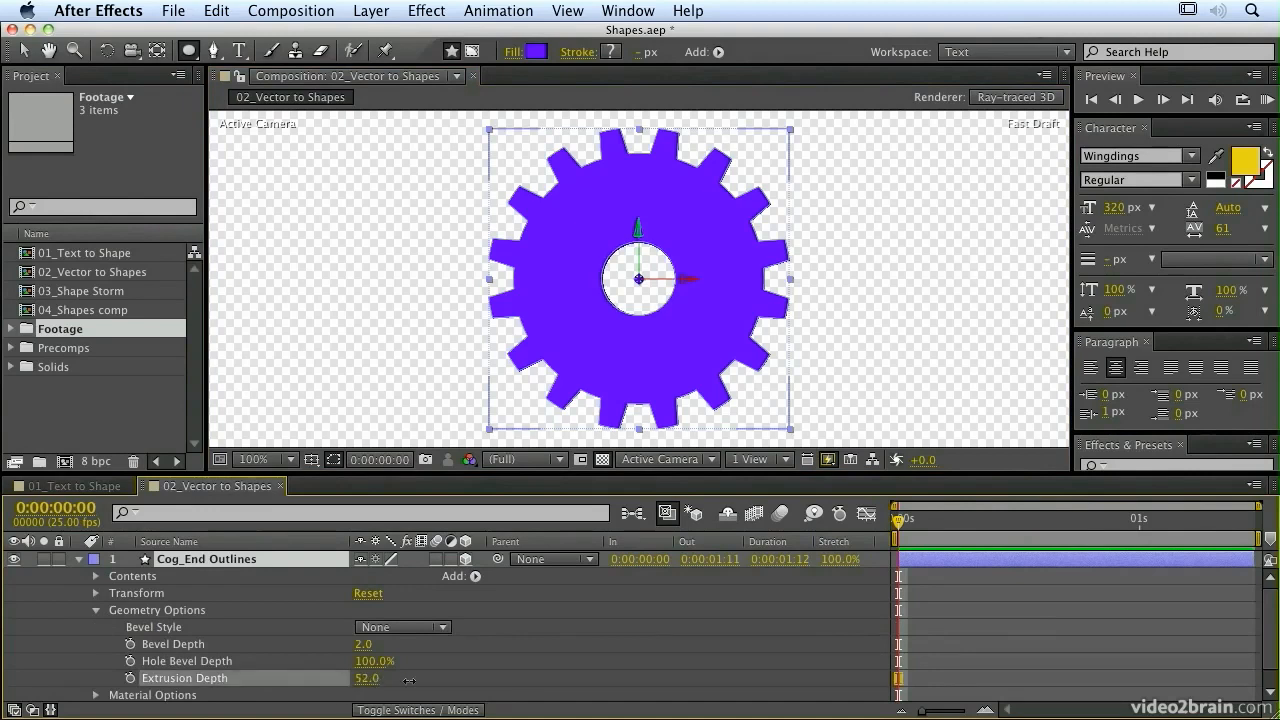
{"action": "left_click", "coordinate": [645, 462]}
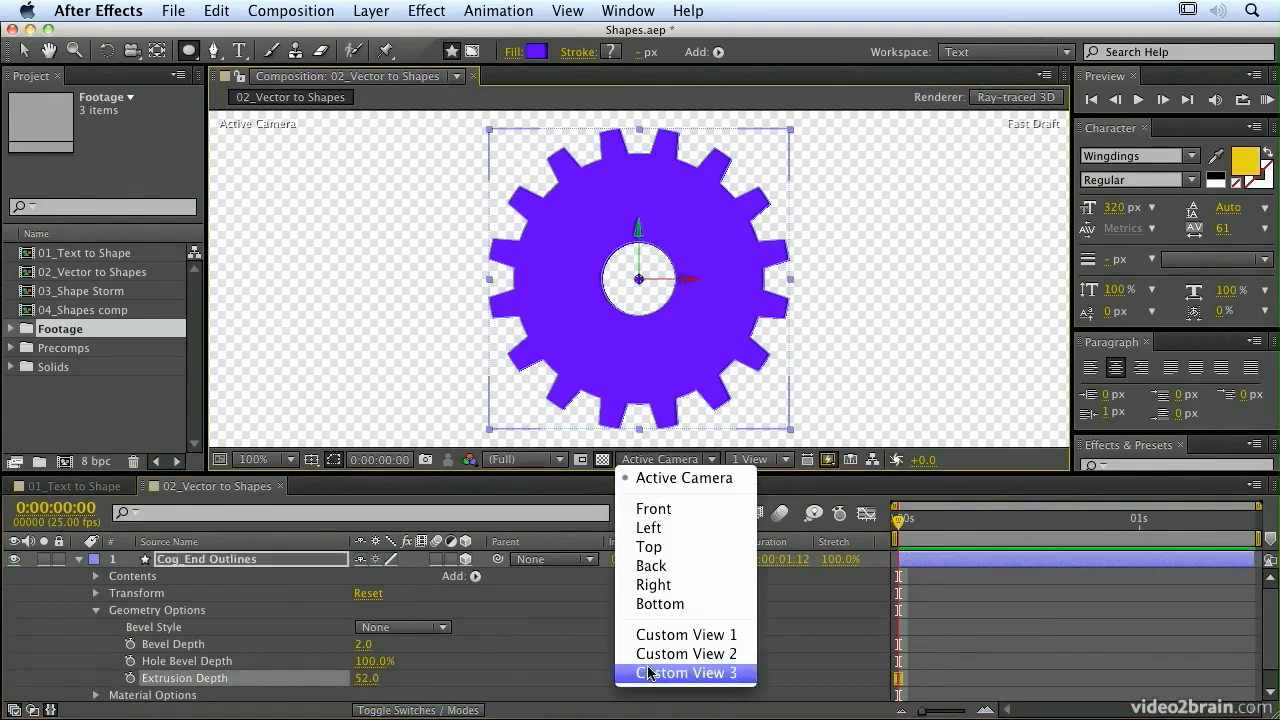
{"action": "left_click", "coordinate": [655, 637]}
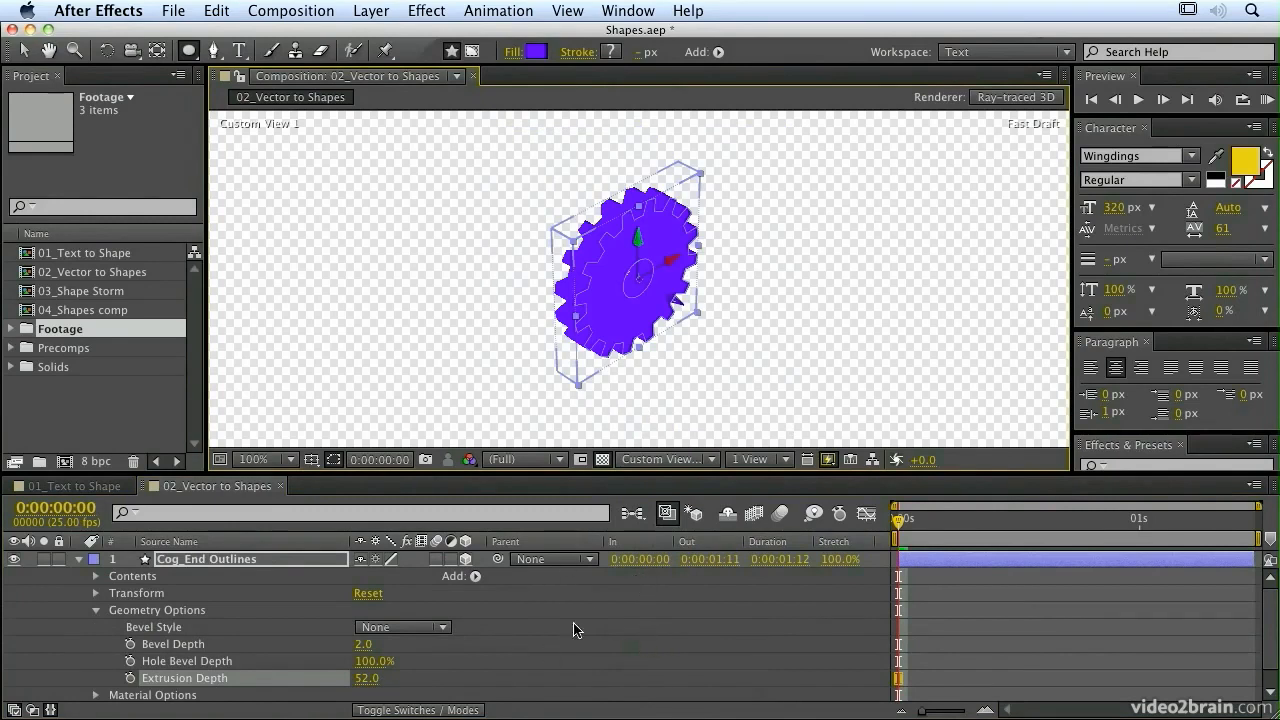
{"action": "left_click_drag", "start_coordinate": [366, 678], "coordinate": [386, 679]}
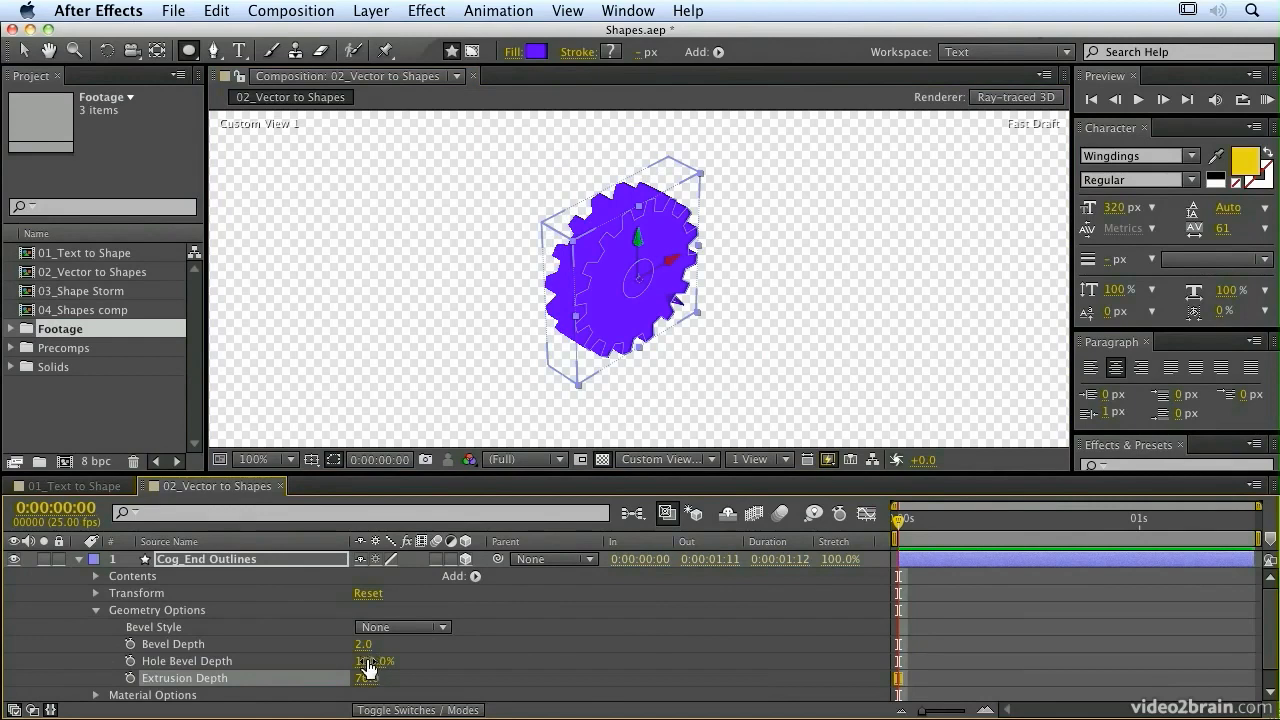
Give the extruded cog a Concave bevel with a Bevel Depth of 6.2
{"action": "left_click", "coordinate": [372, 627]}
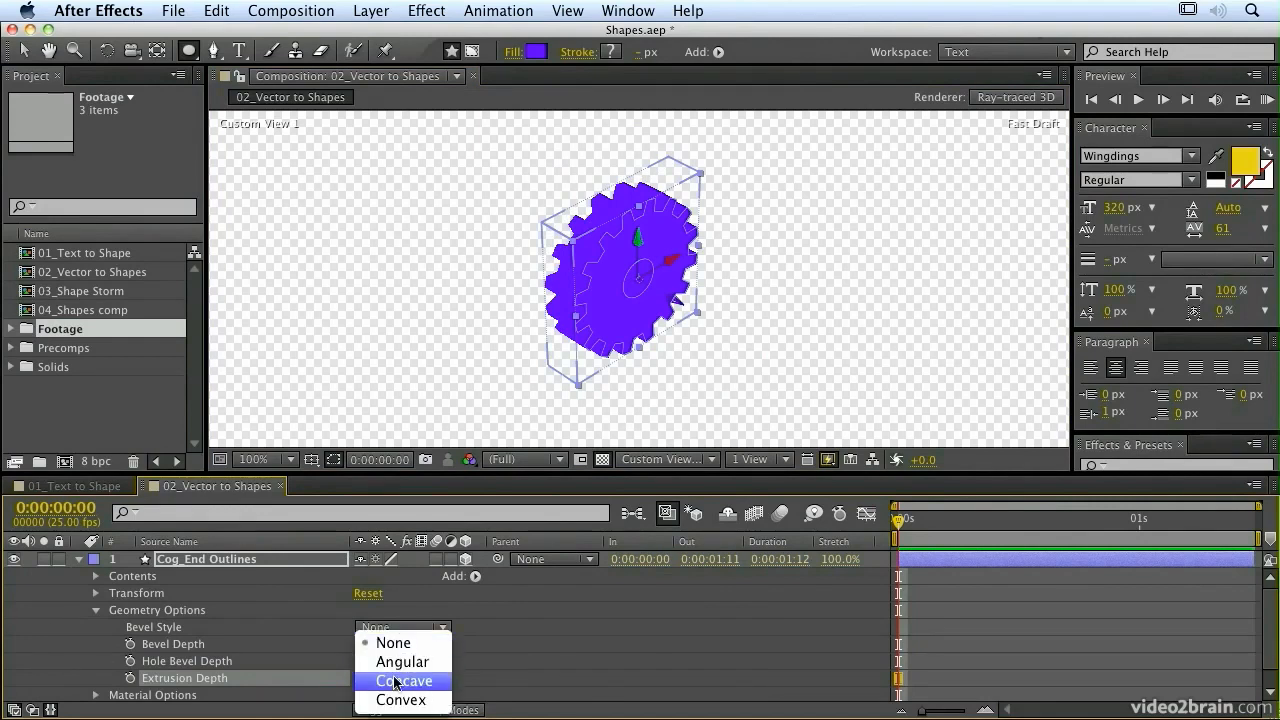
{"action": "left_click", "coordinate": [395, 680]}
{"action": "left_click_drag", "start_coordinate": [363, 644], "coordinate": [405, 644]}
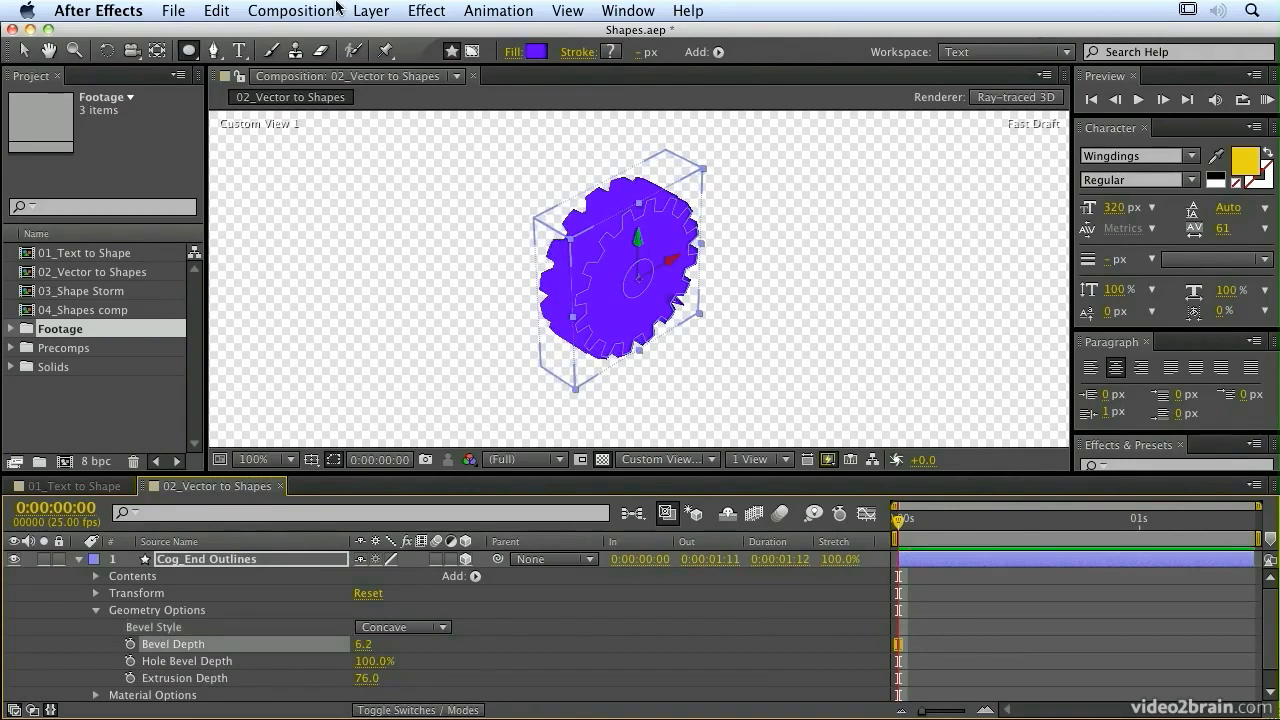
Add a Spot light to the composition and move it upward so it shines on the cog from higher up
{"action": "left_click", "coordinate": [371, 10]}
{"action": "mouse_move", "coordinate": [386, 38]}
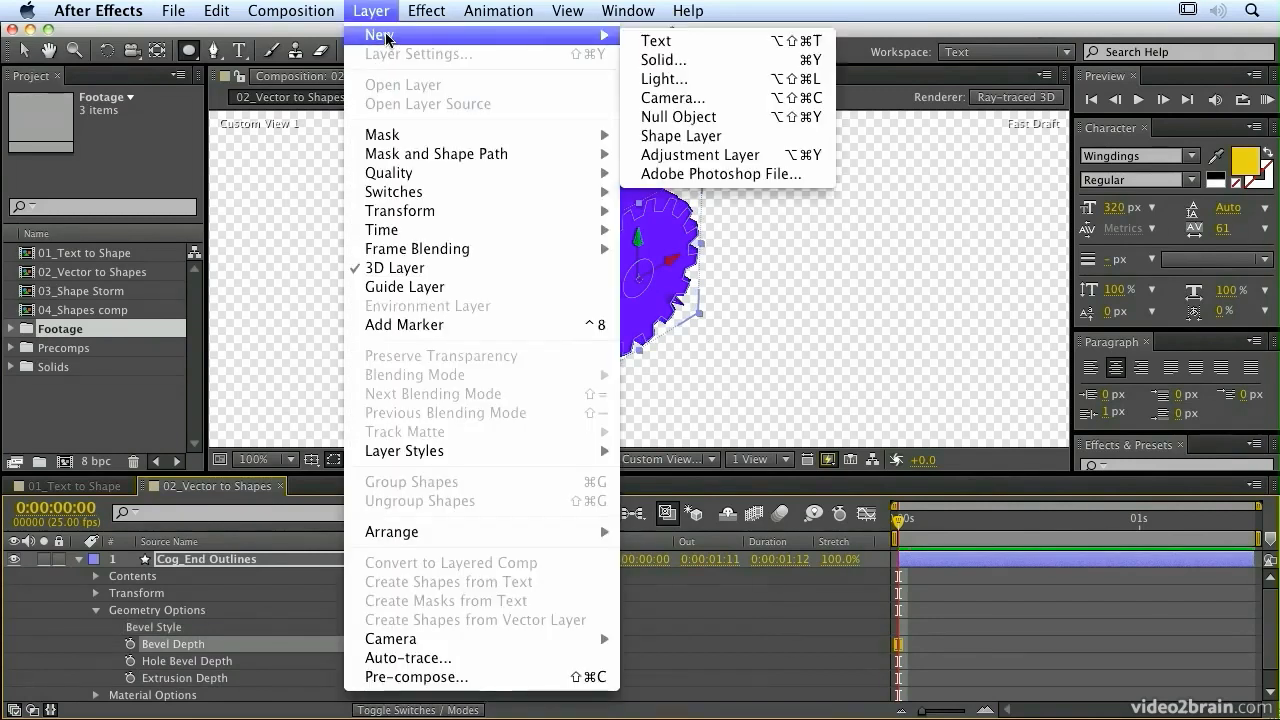
{"action": "left_click", "coordinate": [665, 79]}
{"action": "left_click", "coordinate": [250, 267]}
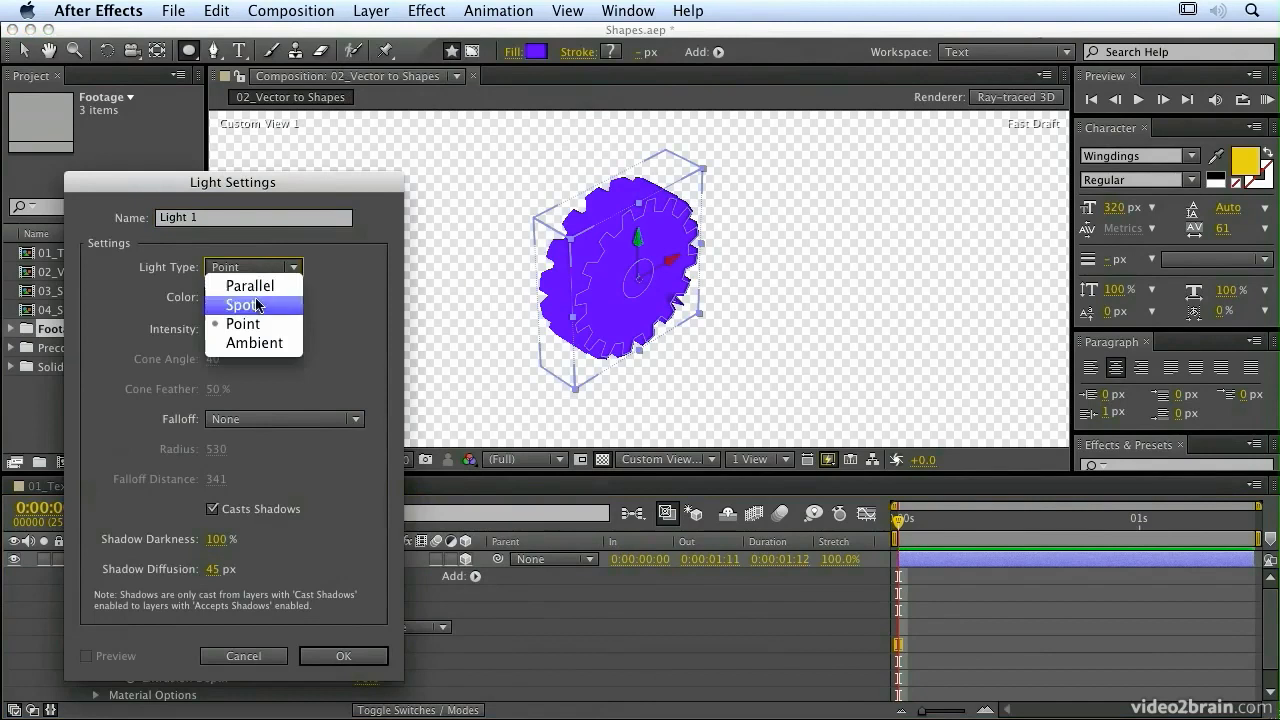
{"action": "left_click", "coordinate": [228, 305]}
{"action": "left_click", "coordinate": [347, 652]}
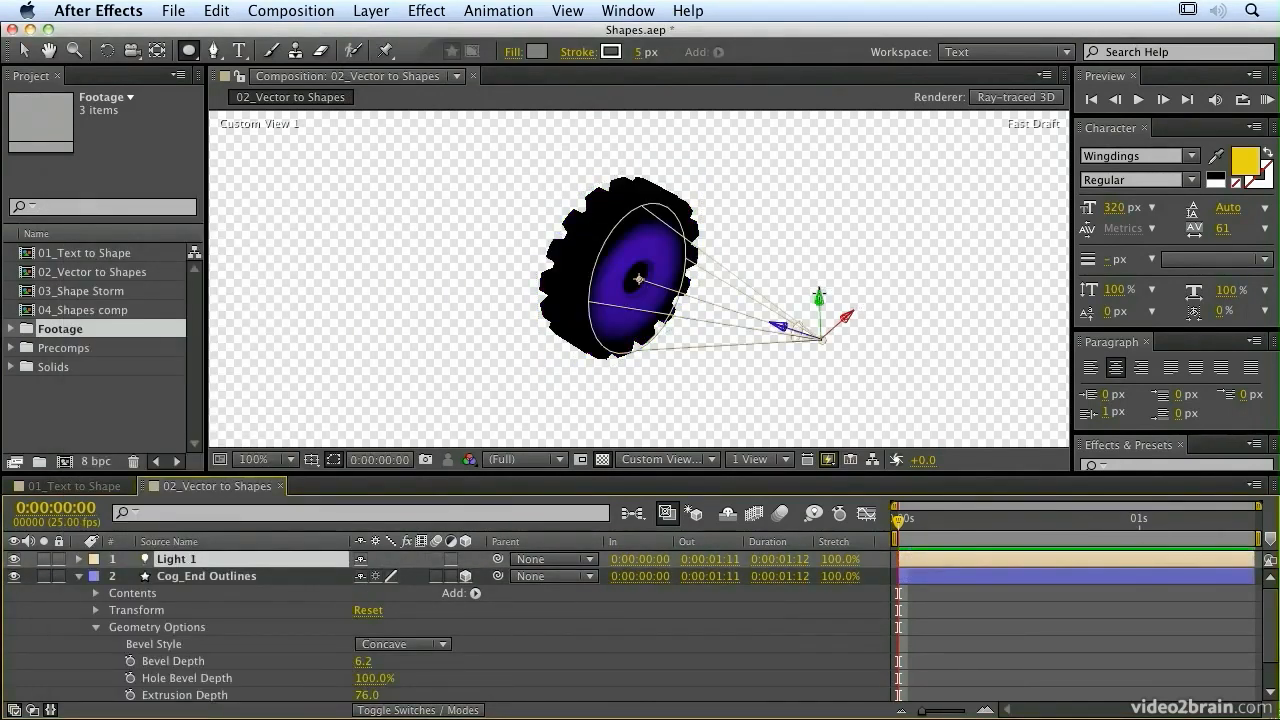
{"action": "left_click_drag", "start_coordinate": [820, 303], "coordinate": [808, 235]}
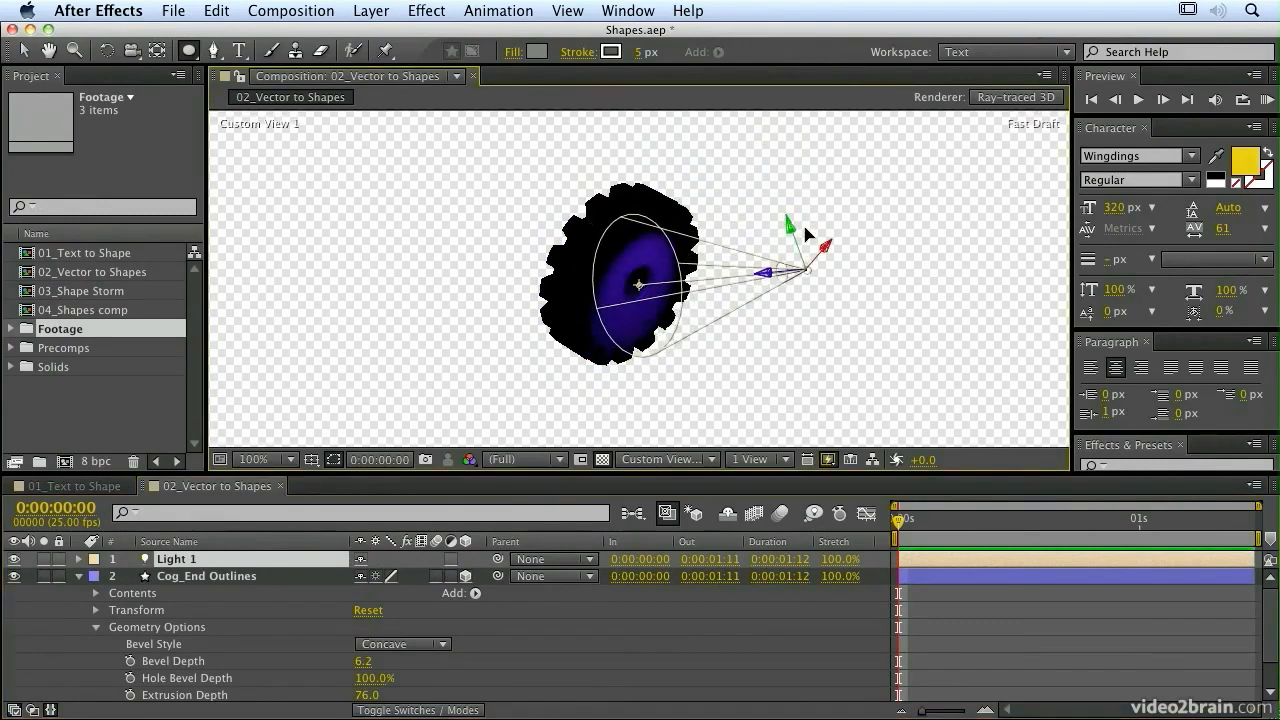